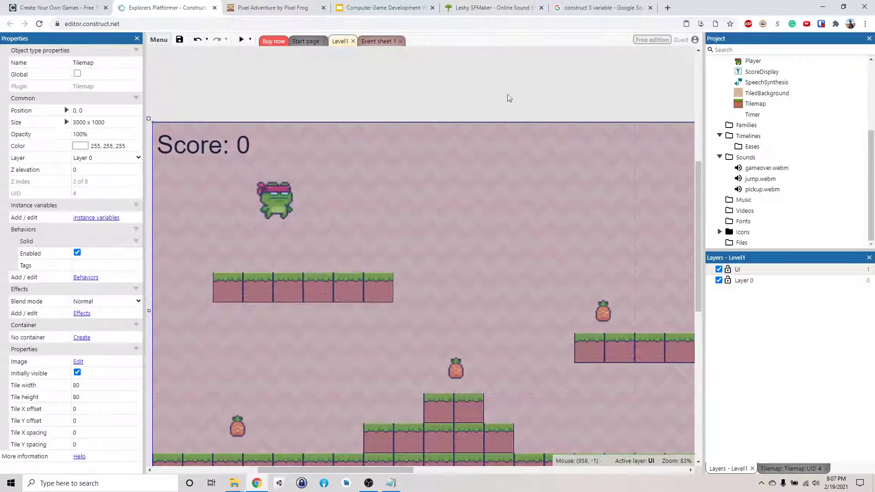
Select Level1's tilemap in the zoomed-out layout to reach its tile palette.
click(507, 97)
scroll(497, 192, down, 2)
ctrl+scroll(500, 189, down, 1)
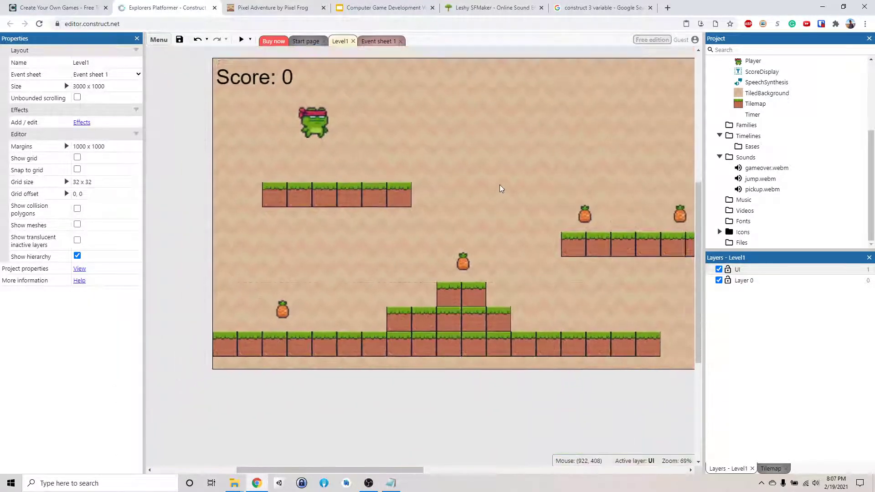
scroll(499, 189, down, 1)
scroll(418, 464, right, 3)
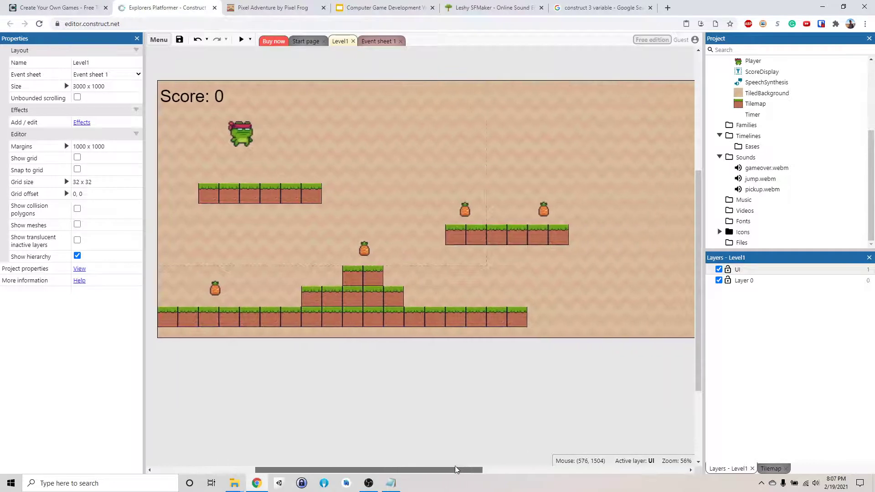
scroll(480, 467, right, 1)
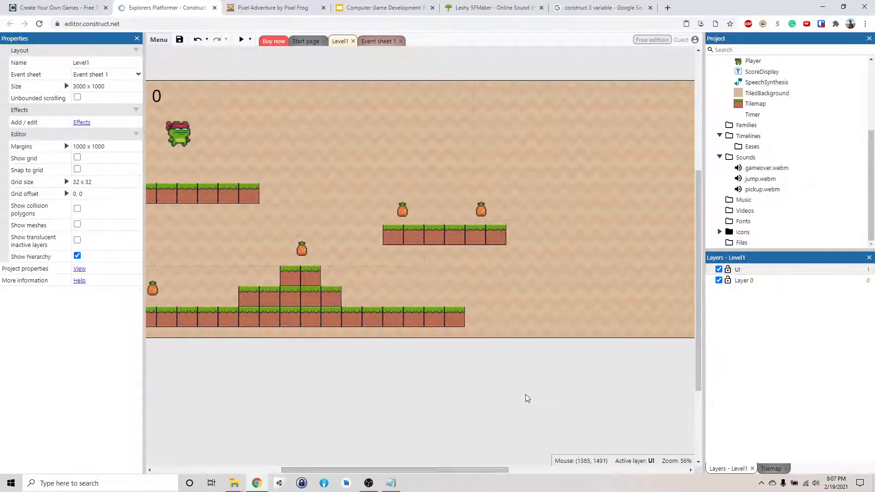
click(621, 213)
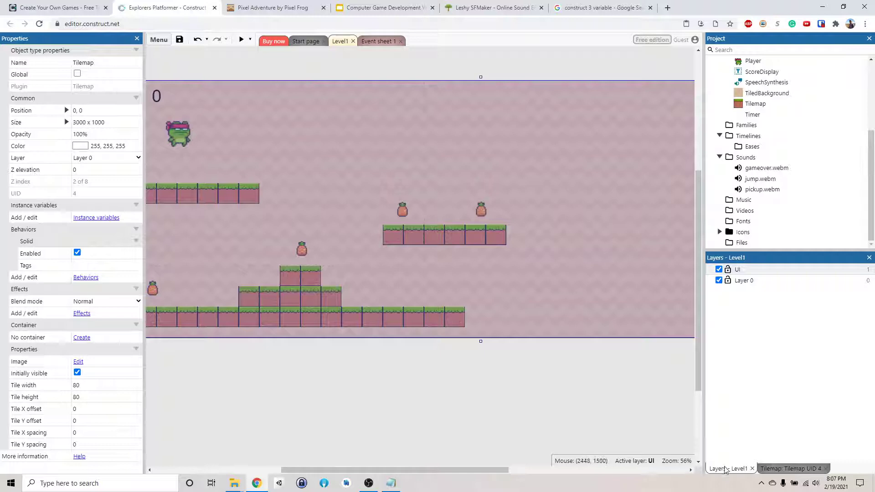
Paint floating grass platforms with the grass tile, erasing one stray tile from the top pair.
click(794, 469)
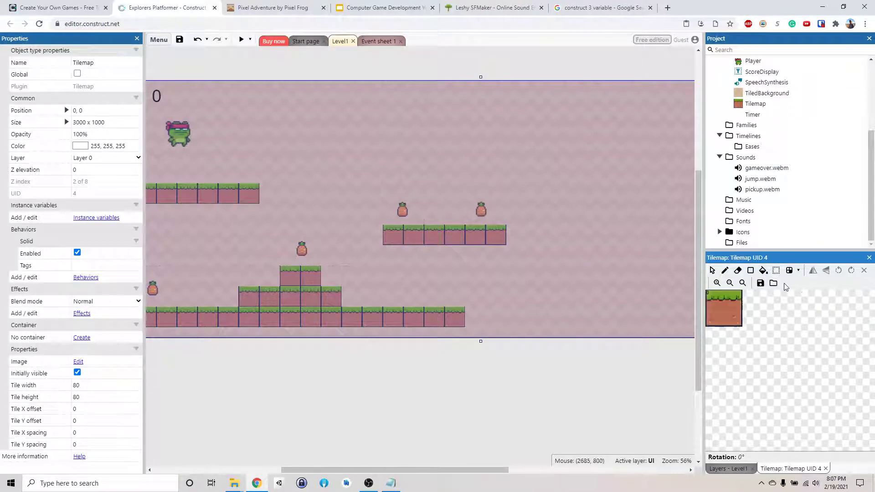
click(733, 313)
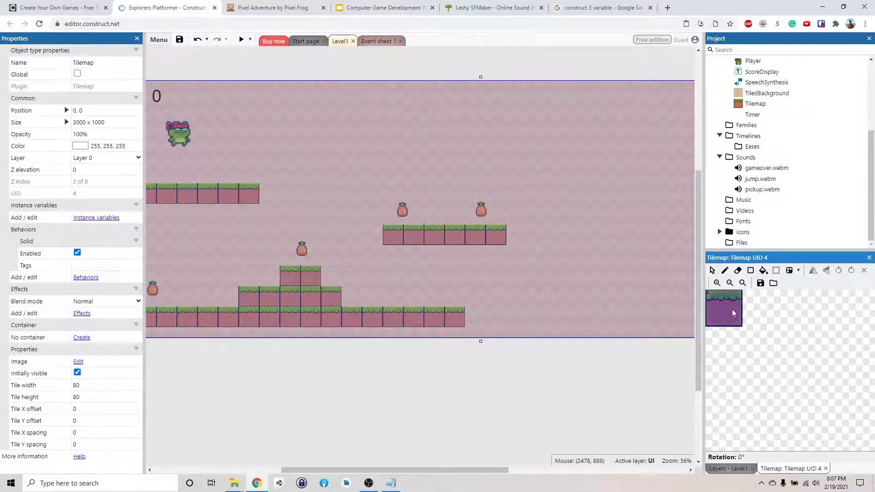
click(725, 271)
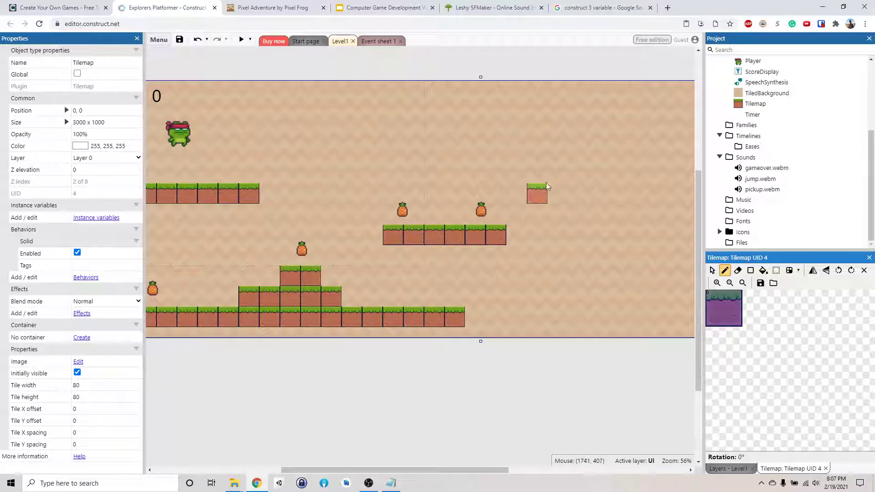
drag(553, 192, 602, 193)
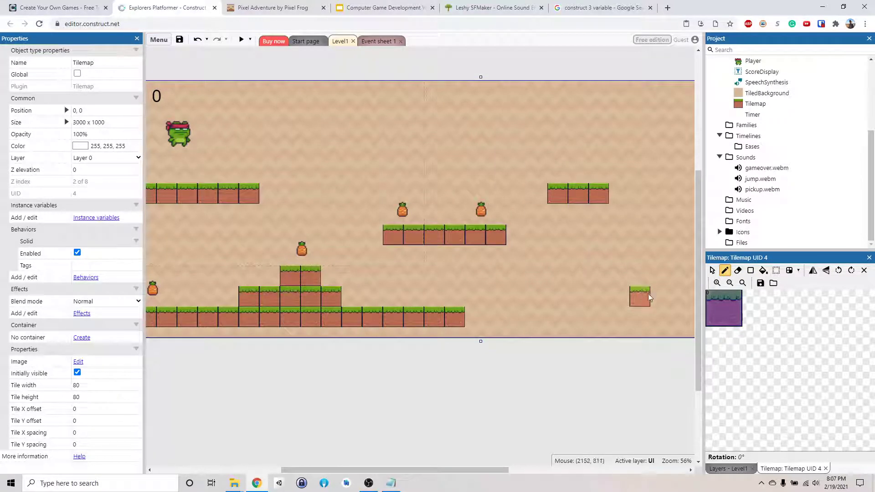
drag(640, 151, 661, 152)
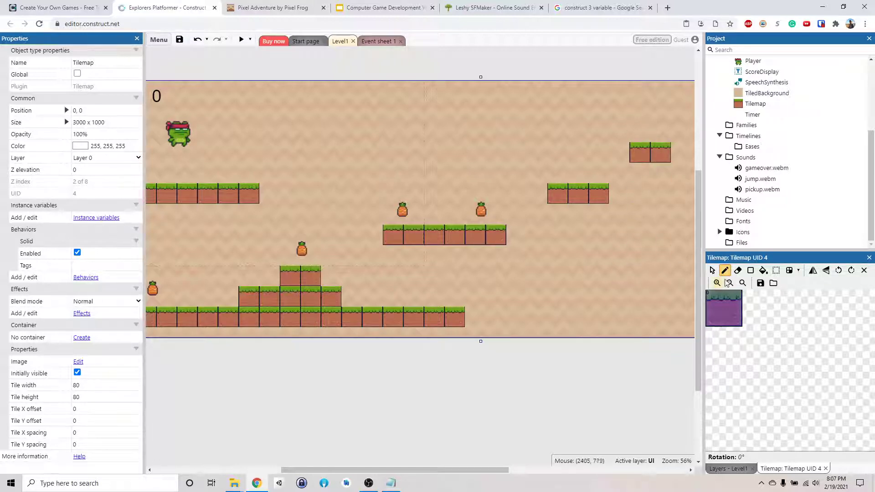
click(738, 272)
click(639, 152)
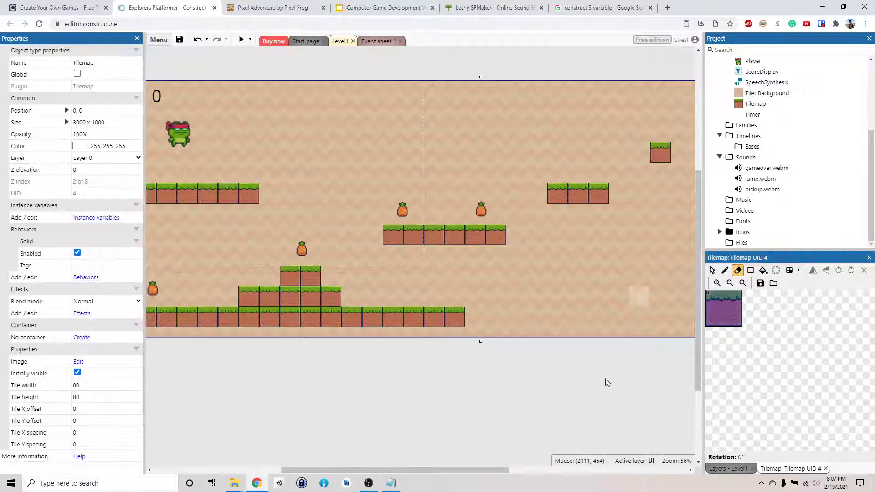
drag(489, 469, 582, 470)
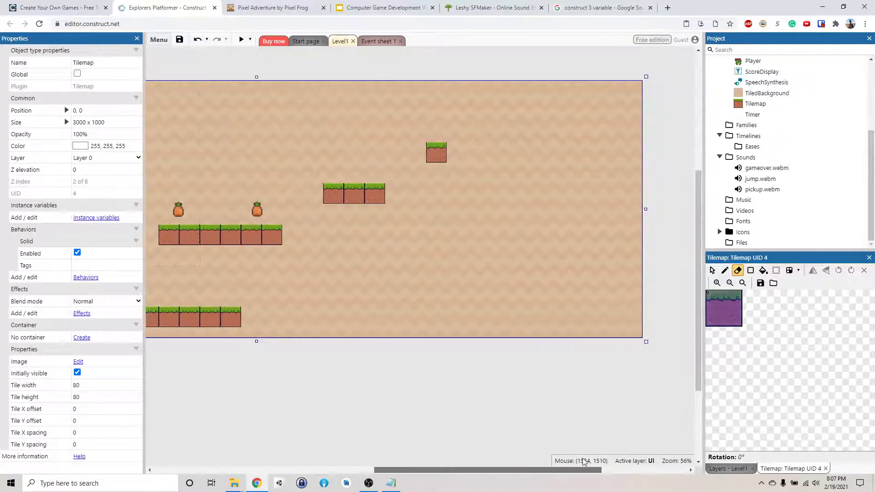
click(725, 271)
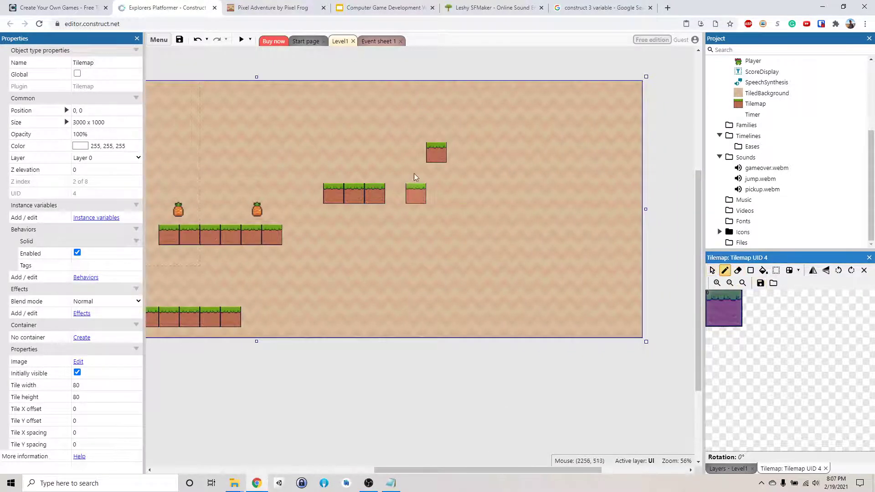
drag(457, 152, 490, 152)
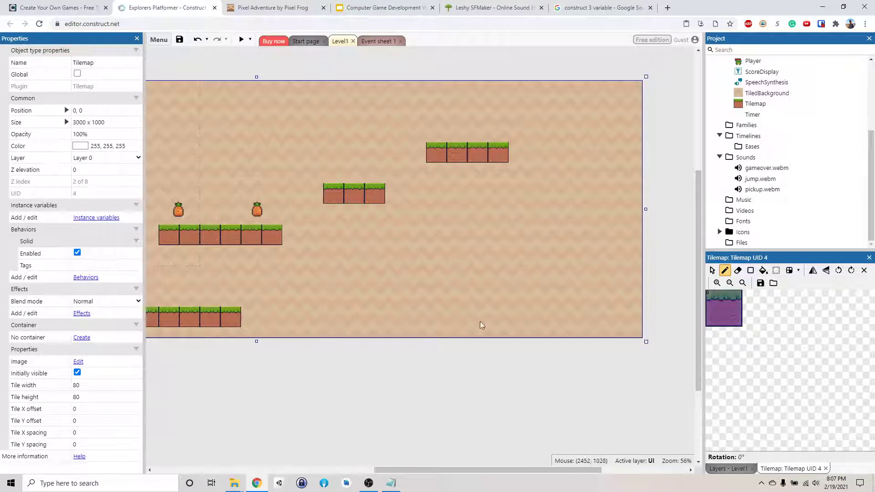
Paint a stepped block of ground tiles along the bottom row at the right end.
drag(498, 318, 545, 322)
click(539, 297)
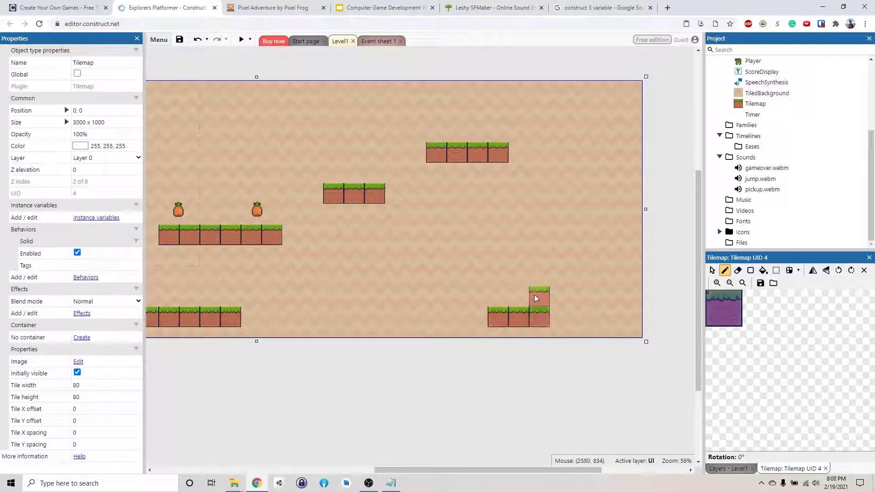
click(559, 277)
click(559, 316)
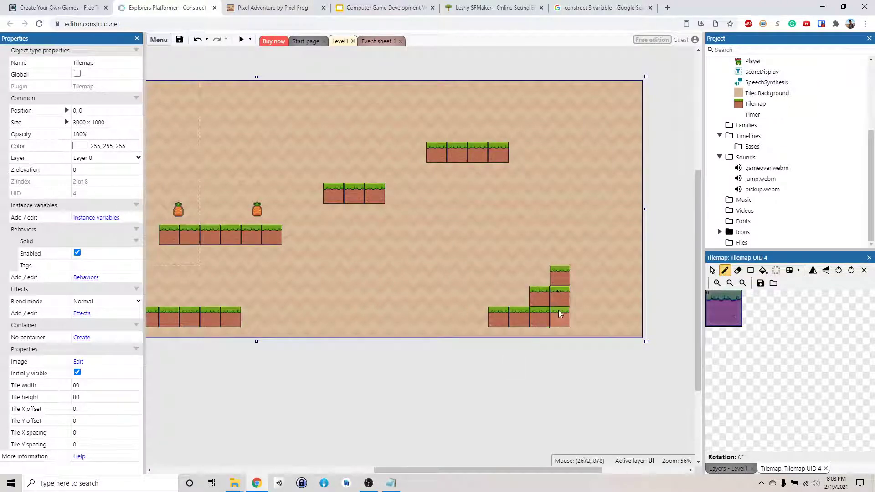
click(564, 263)
drag(580, 256, 580, 318)
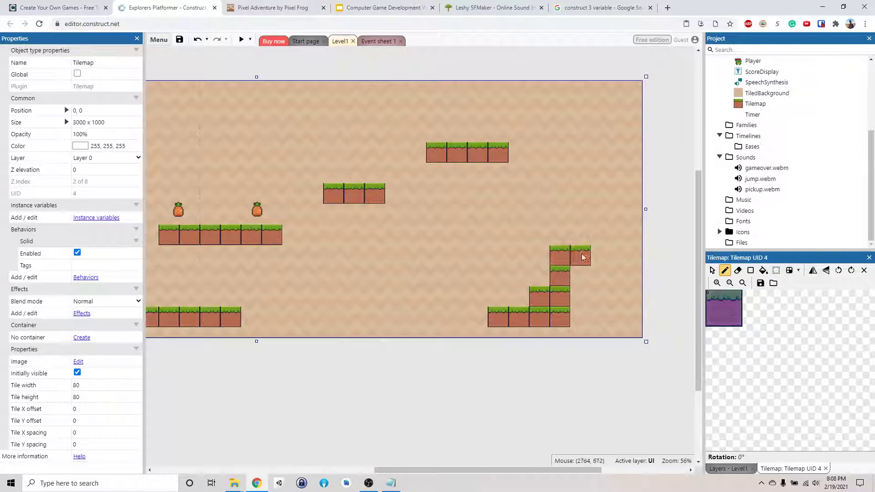
click(602, 260)
drag(602, 260, 601, 314)
drag(624, 254, 623, 318)
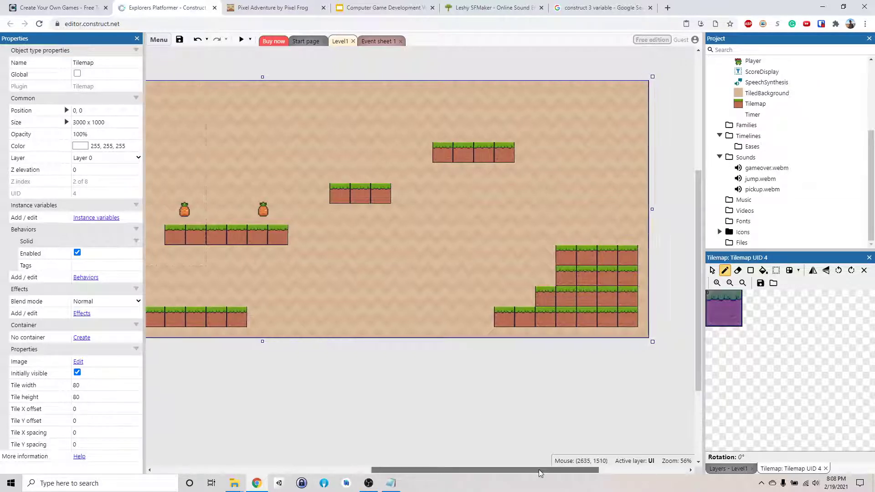
drag(556, 469, 545, 470)
scroll(771, 175, up, 3)
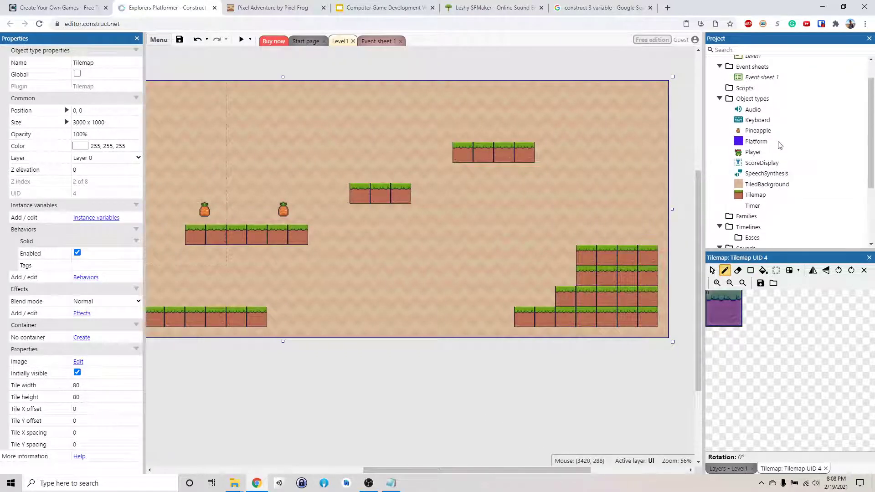
scroll(777, 142, up, 1)
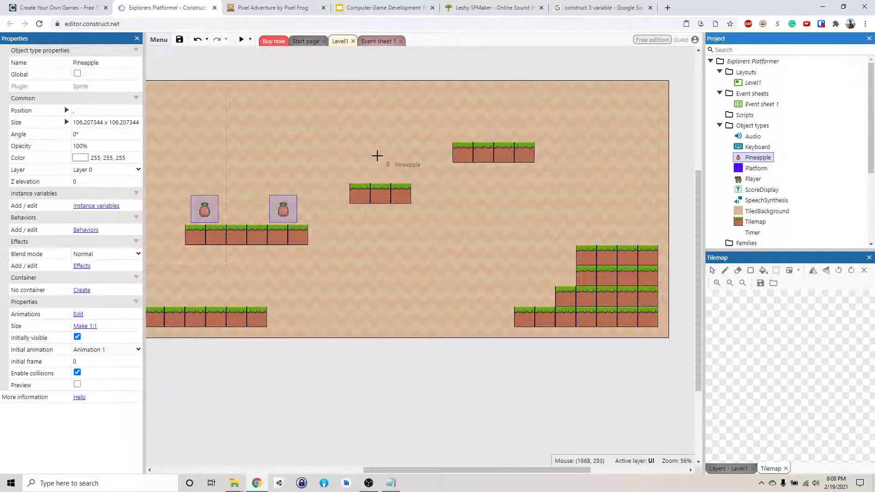
Drag Pineapple from Object types onto the middle and upper right floating platforms.
drag(760, 159, 377, 165)
mouse_move(759, 158)
mouse_down()
mouse_move(491, 123)
mouse_move(501, 129)
mouse_up()
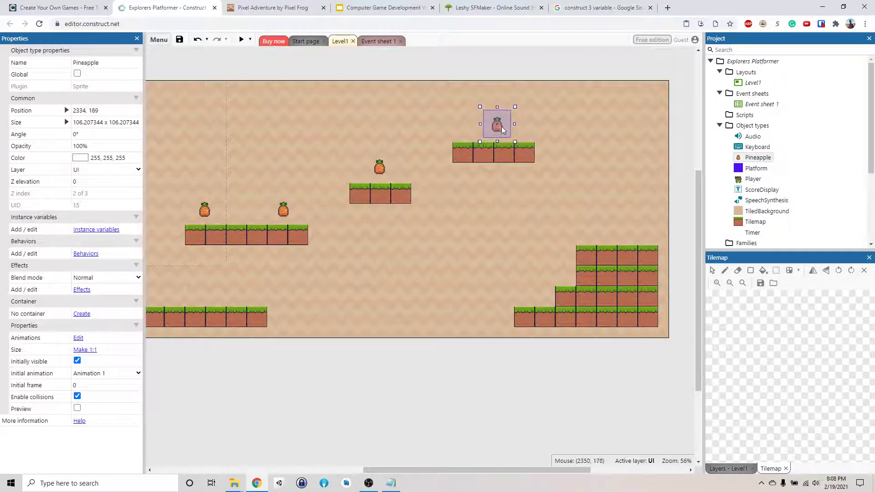
click(689, 194)
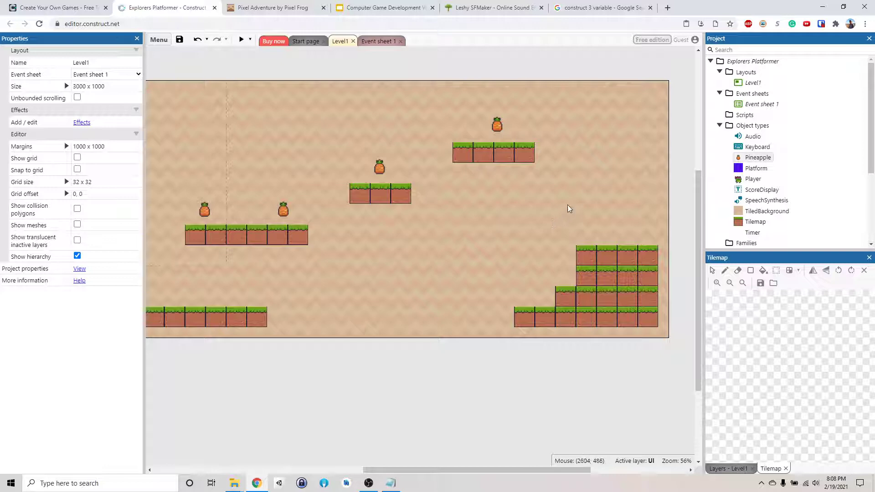
Insert a new Sprite object from the layout menu and place it in Level1.
right_click(592, 71)
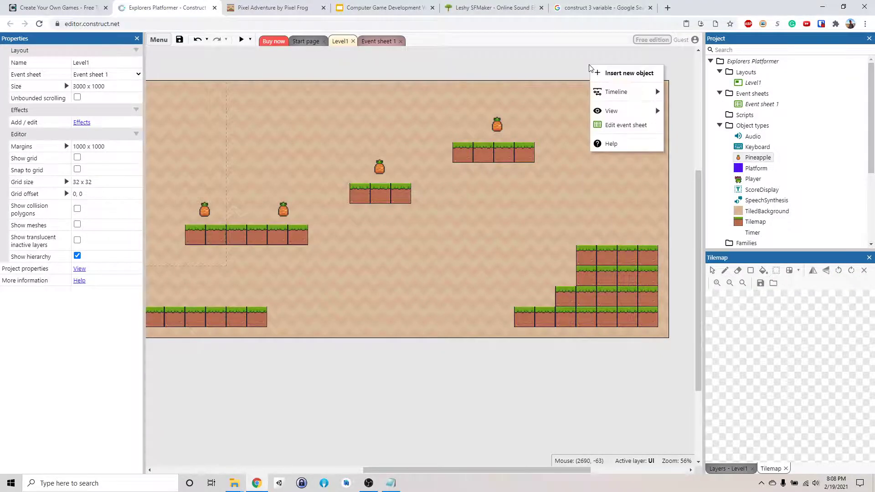
click(611, 73)
scroll(545, 189, down, 2)
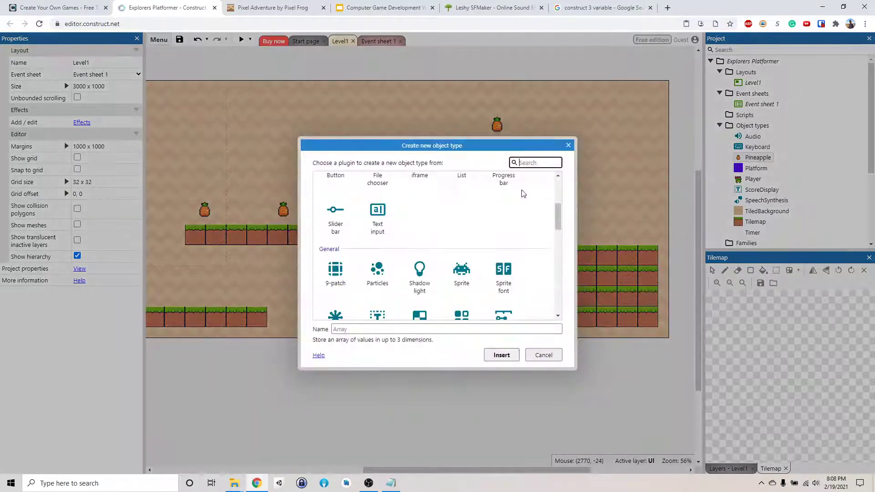
click(462, 274)
click(501, 355)
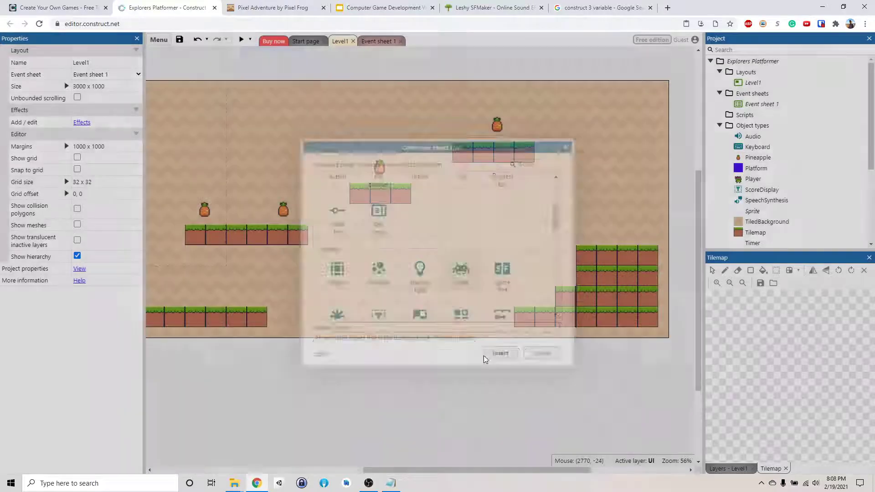
scroll(639, 224, left, 5)
scroll(638, 224, right, 3)
scroll(621, 217, right, 3)
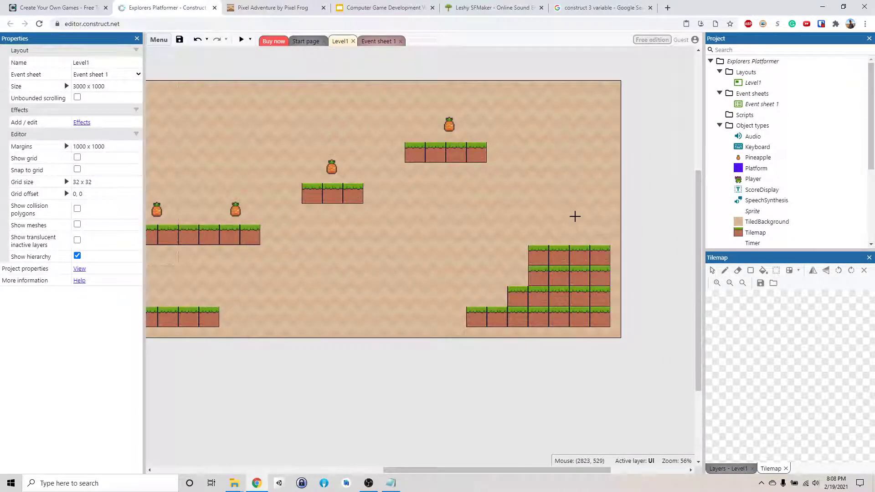
click(538, 155)
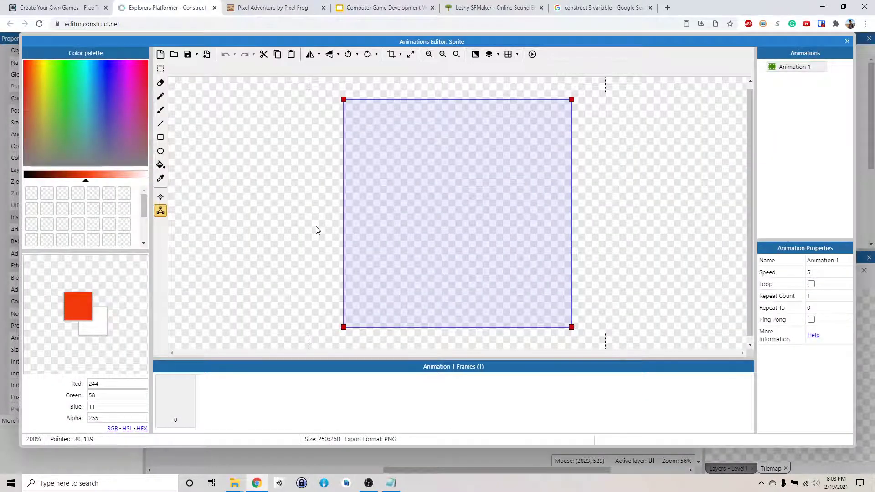
Import frames from sprite strip, choosing Free/Items/Checkpoints/Checkpoint/Checkpoint (Flag Idle)(64x64).png.
right_click(278, 394)
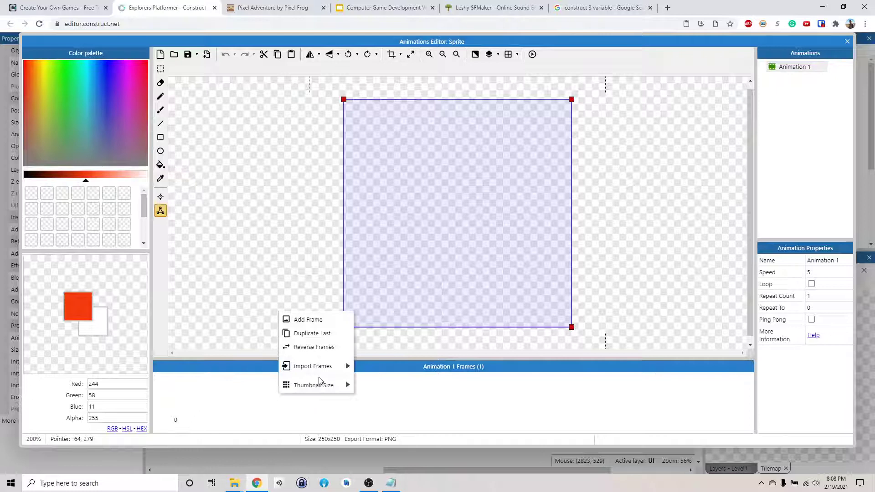
mouse_move(312, 367)
click(392, 381)
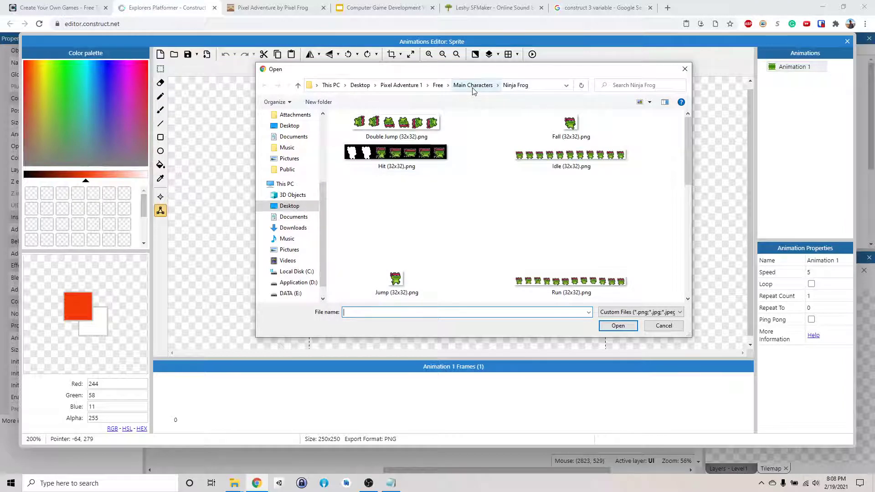
click(438, 85)
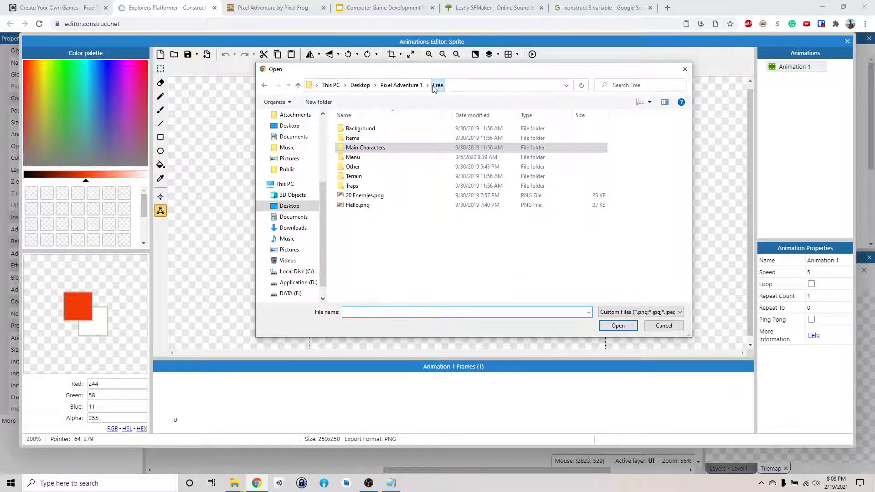
double_click(352, 139)
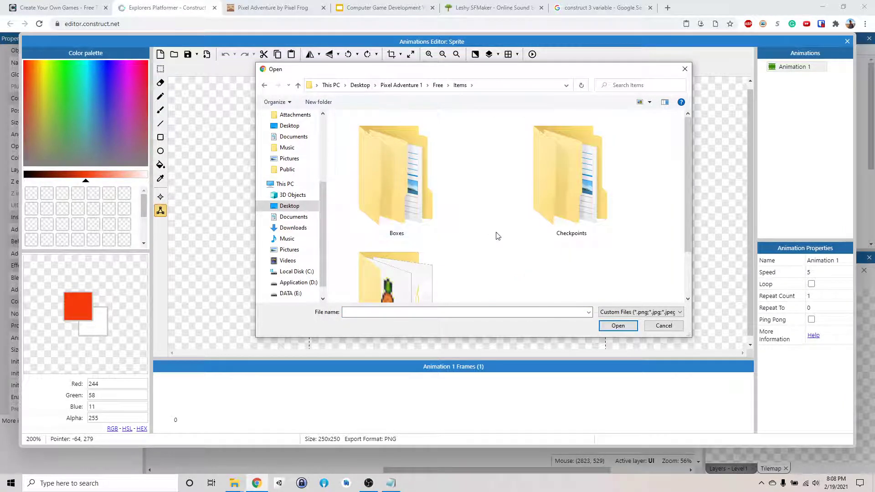
double_click(555, 166)
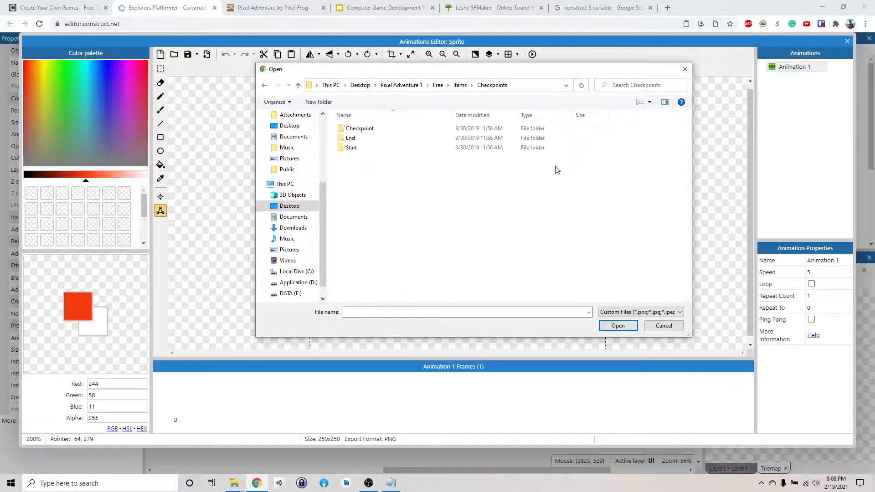
right_click(406, 186)
click(581, 201)
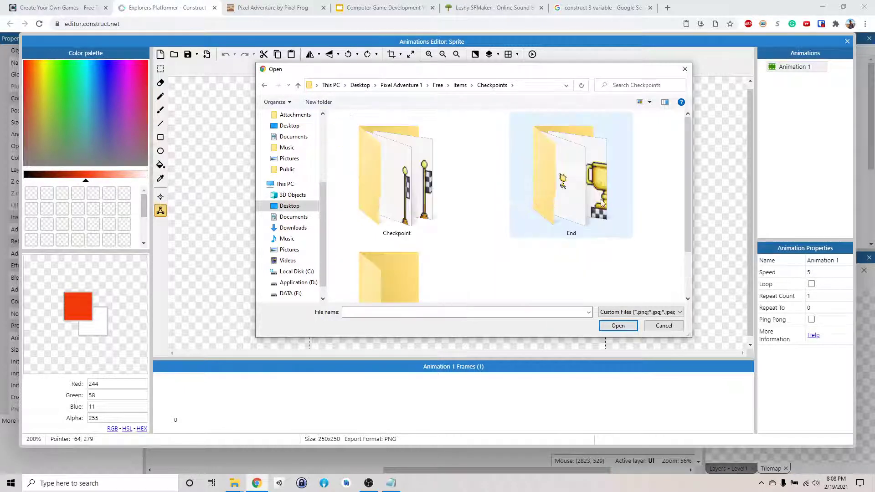
scroll(455, 164, down, 1)
scroll(438, 178, up, 1)
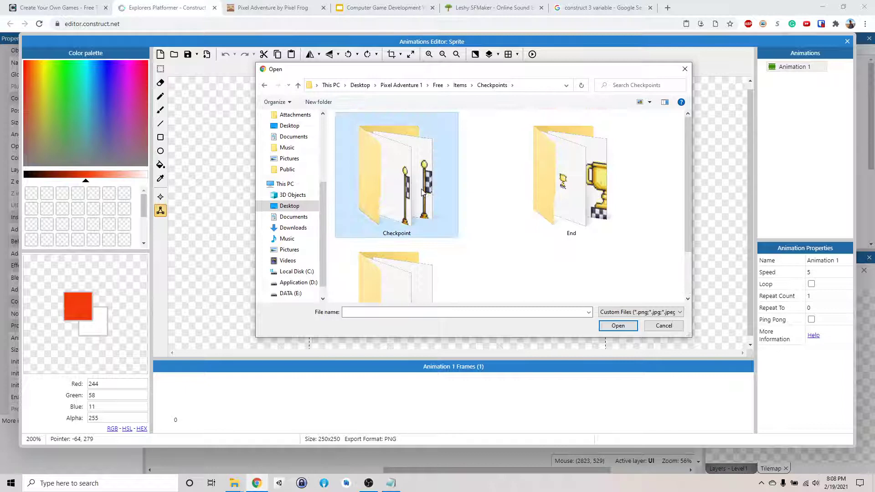
double_click(422, 193)
right_click(412, 198)
mouse_move(462, 203)
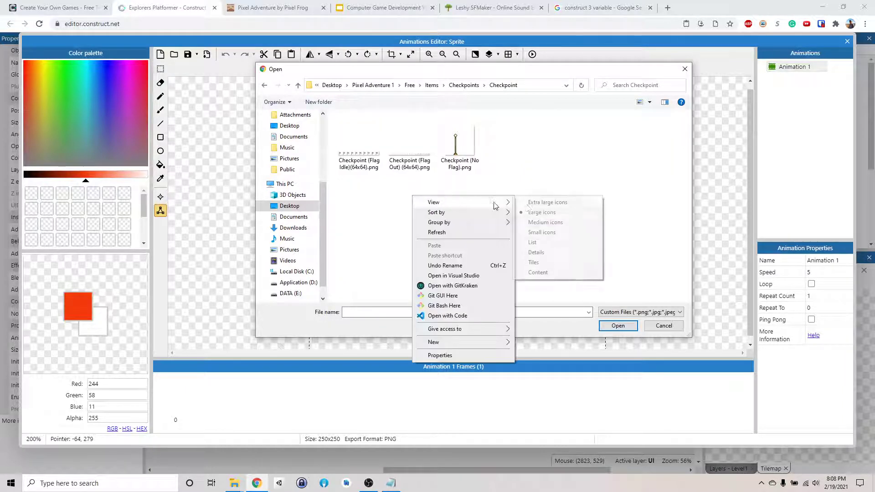
click(575, 203)
click(381, 134)
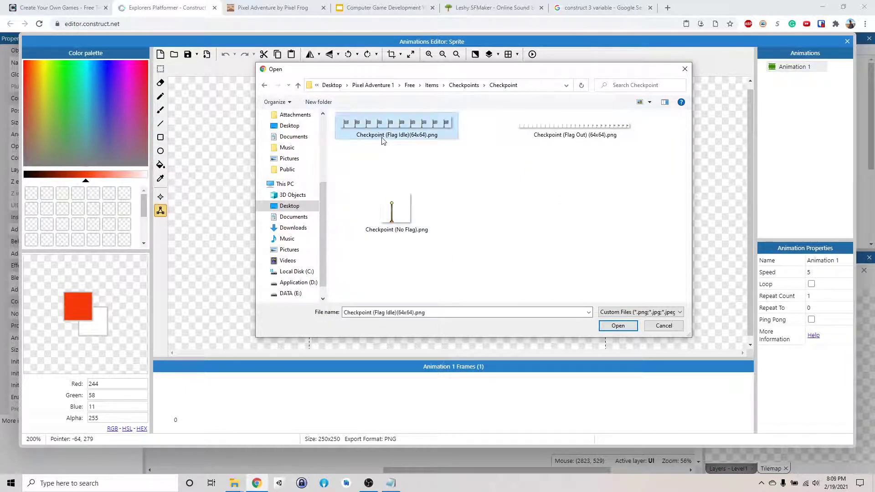
Import the flag-idle strip as ten frames and crop frame 0 to 32x48.
click(617, 326)
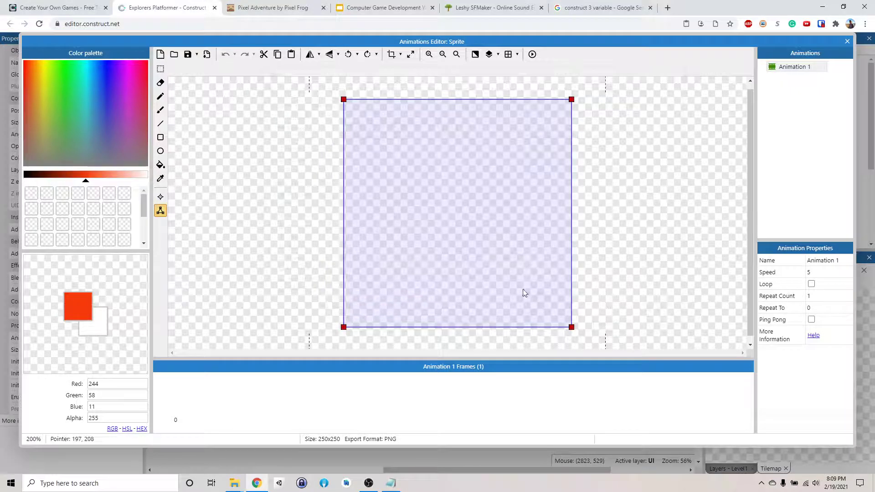
click(504, 296)
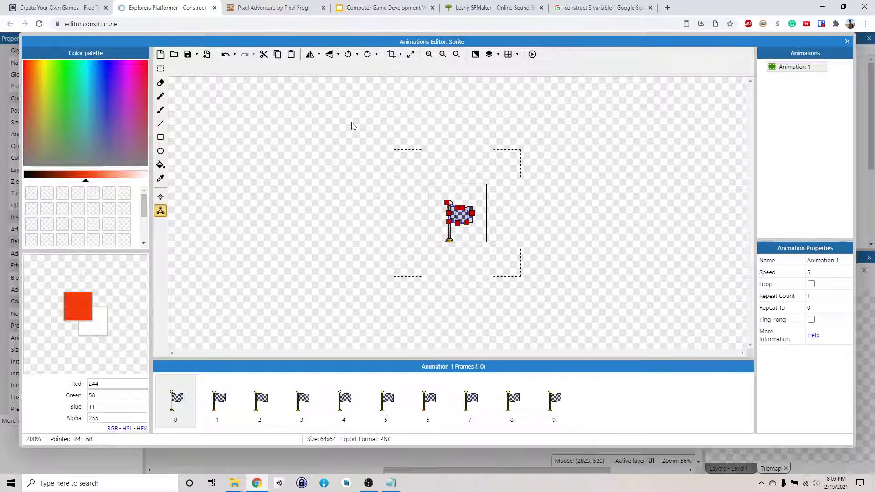
click(392, 55)
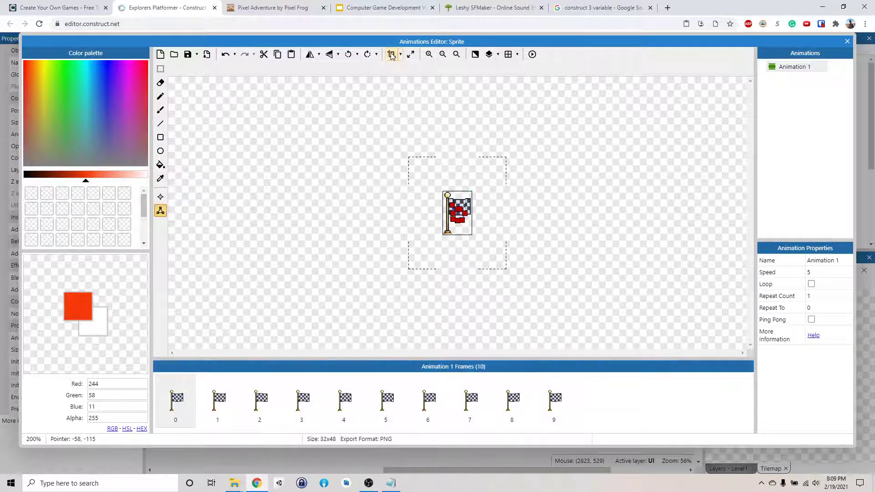
Set frame 0's collision shape to its bounding box and apply it to the animation.
right_click(453, 217)
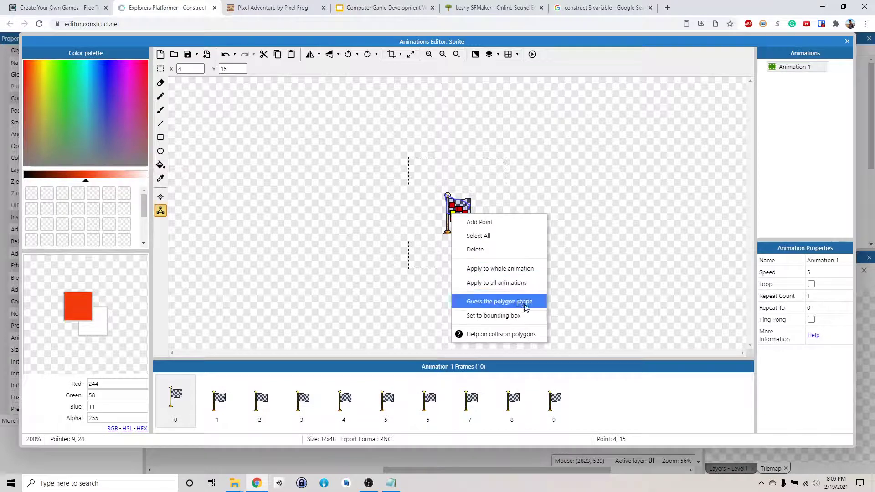
click(521, 315)
right_click(472, 235)
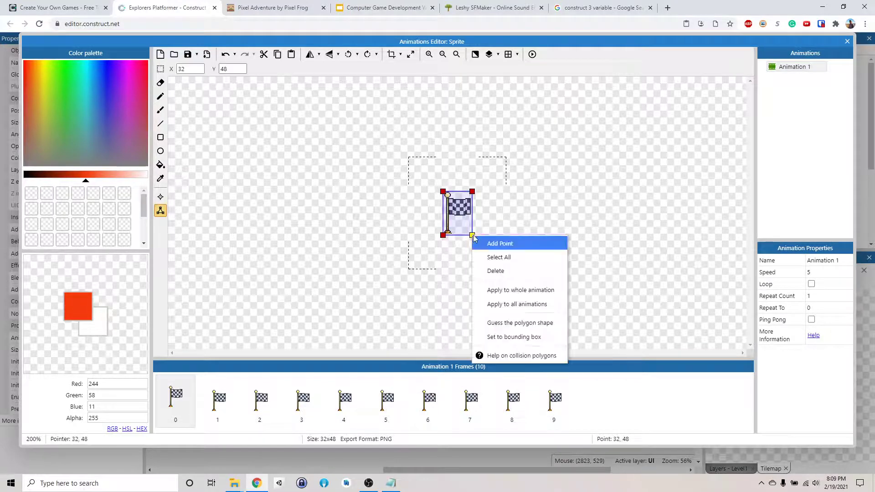
click(531, 290)
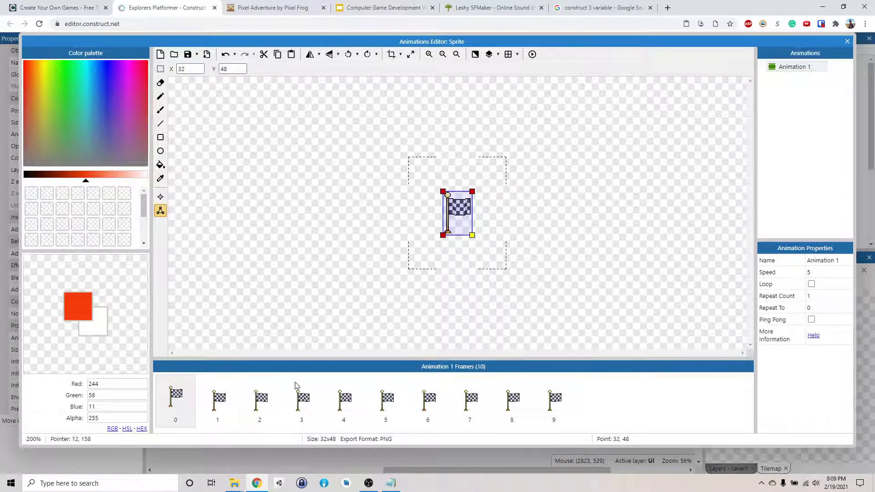
Shift-select flag frames 1 through 9 for cropping.
click(176, 400)
click(218, 400)
click(259, 400)
click(302, 399)
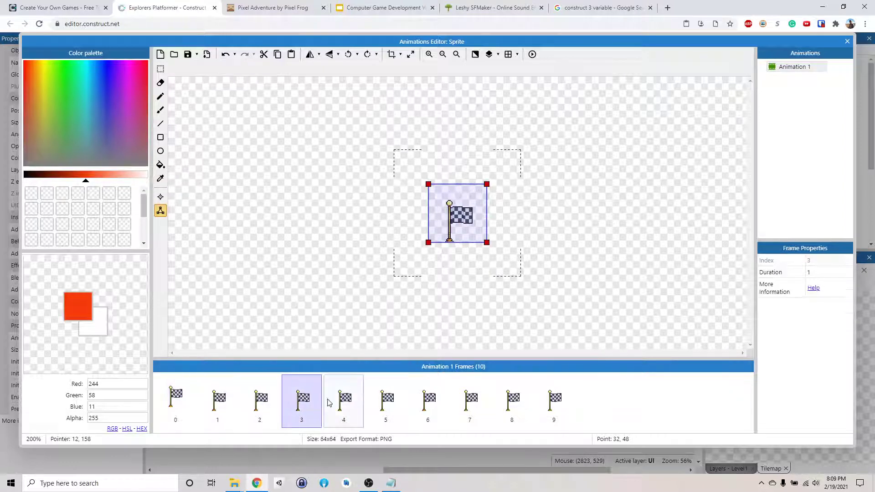
click(344, 400)
click(176, 403)
click(216, 400)
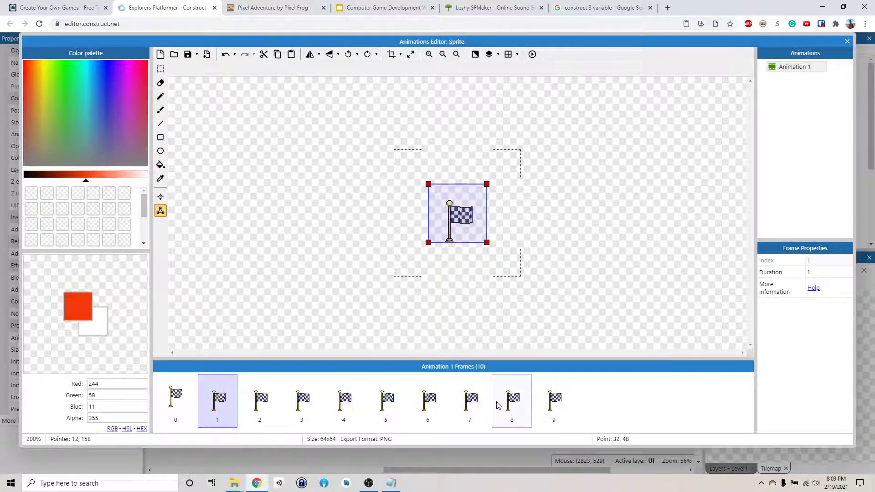
shift+click(540, 404)
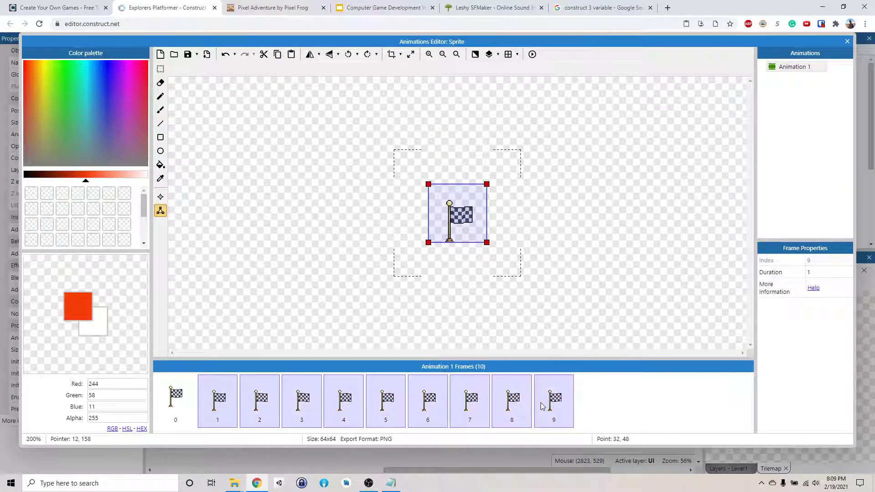
click(401, 55)
Crop frames 1–9 to 32x48 and turn on Loop for Animation 1.
click(424, 83)
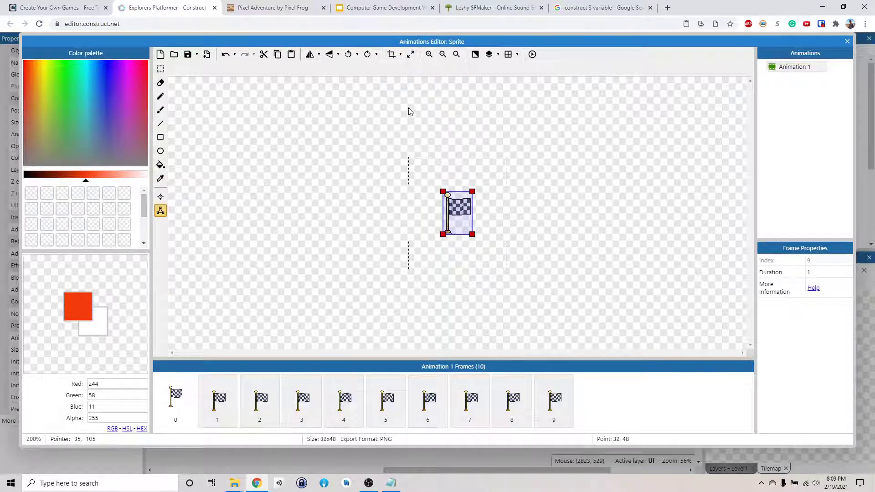
click(354, 412)
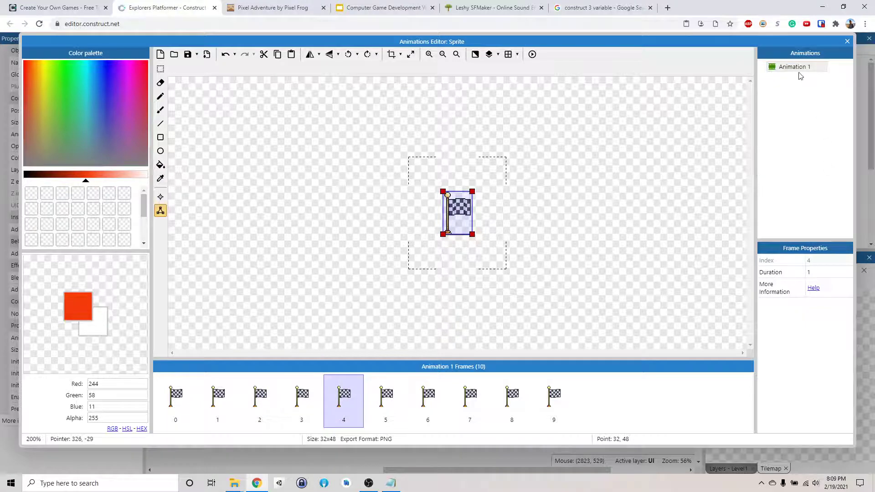
click(783, 68)
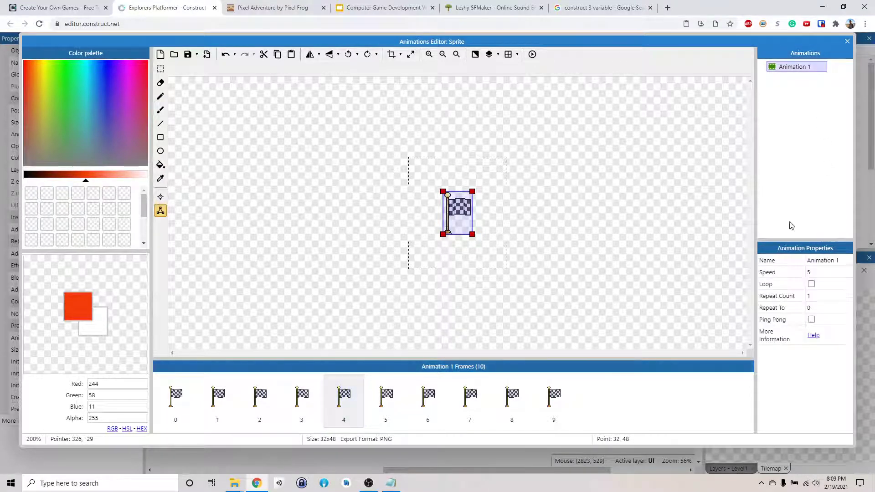
click(811, 284)
Preview the looping flag, set animation speed to 7, and close the Animations Editor.
click(532, 54)
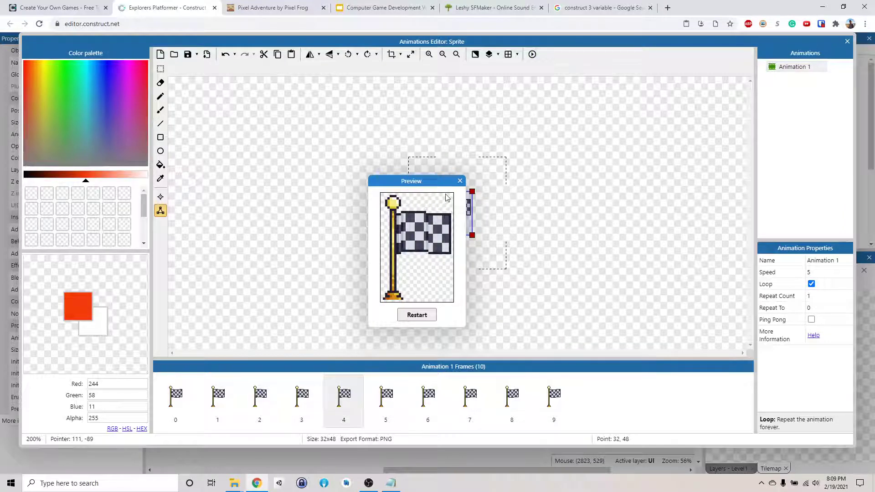
click(460, 180)
click(813, 273)
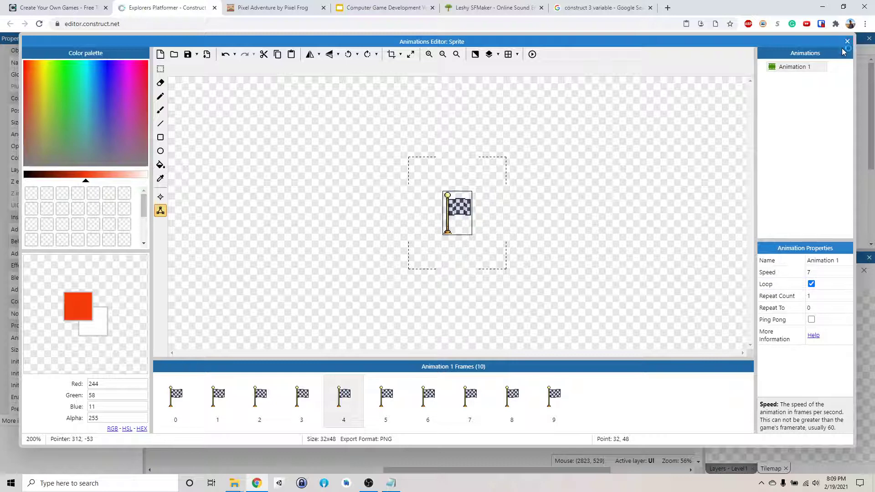
click(847, 41)
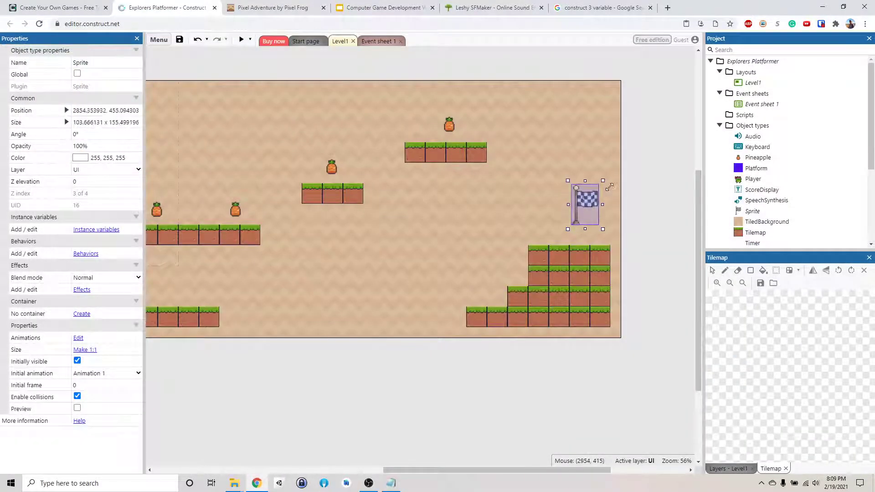
Enlarge the checkered flag, set it atop the right-end stepped block, and deselect it.
mouse_move(585, 209)
mouse_down()
mouse_move(605, 179)
mouse_move(594, 222)
mouse_up()
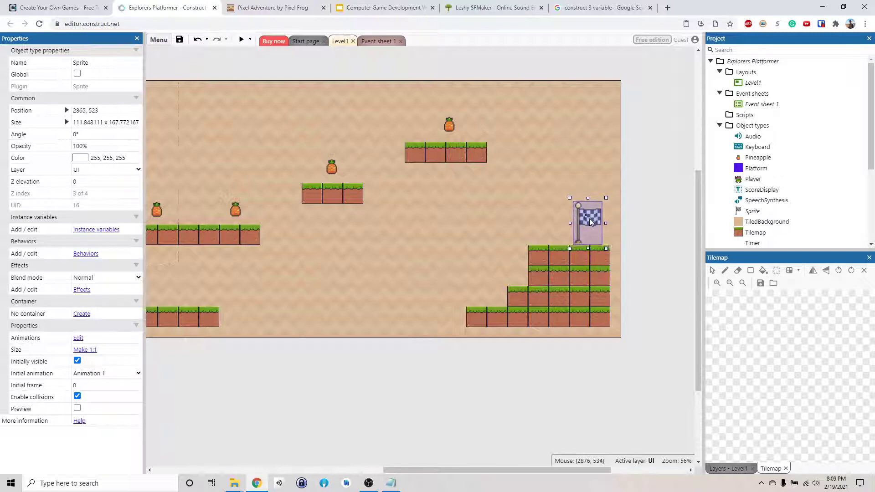
click(610, 134)
click(652, 148)
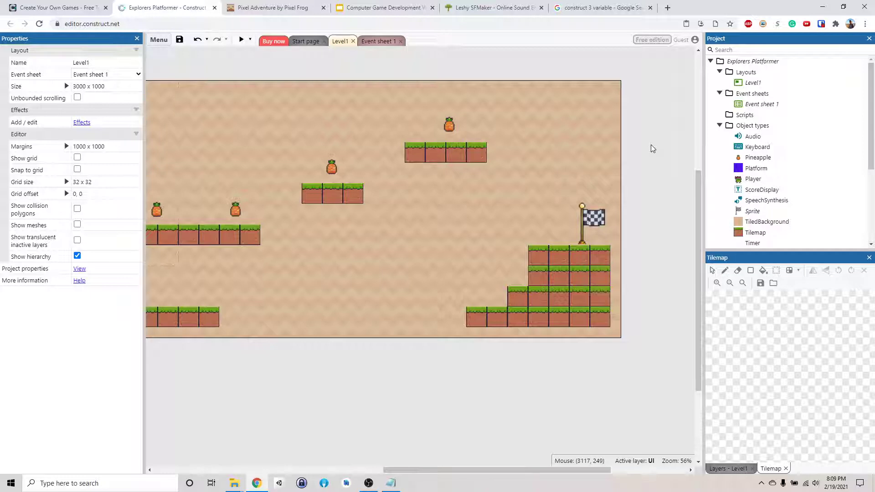
Start a Sprite-based event in Event sheet 1, then cancel the Add condition dialog.
click(378, 41)
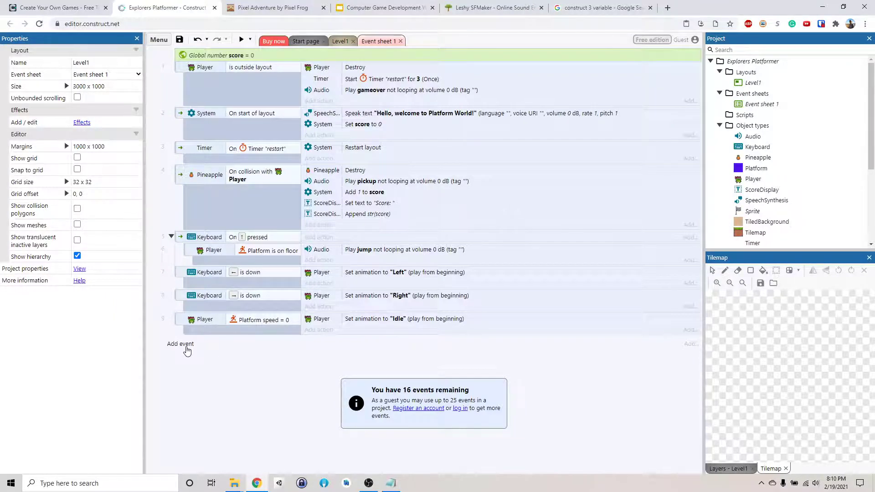
click(181, 344)
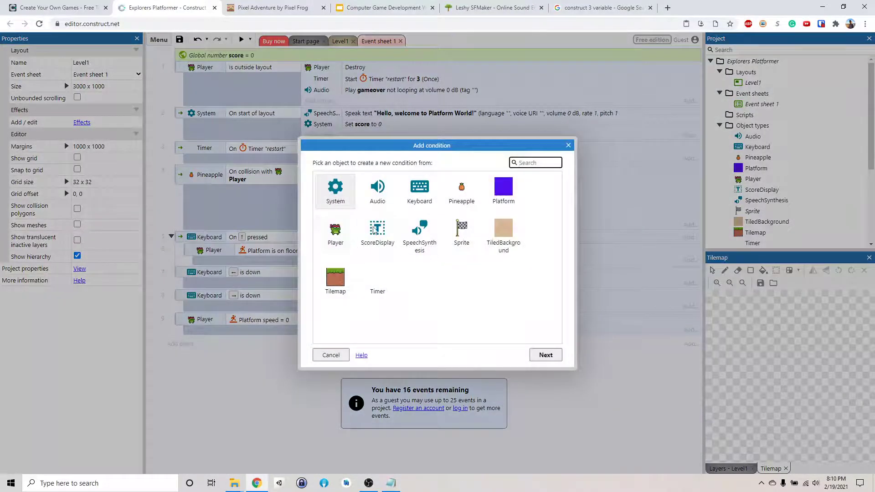
double_click(457, 230)
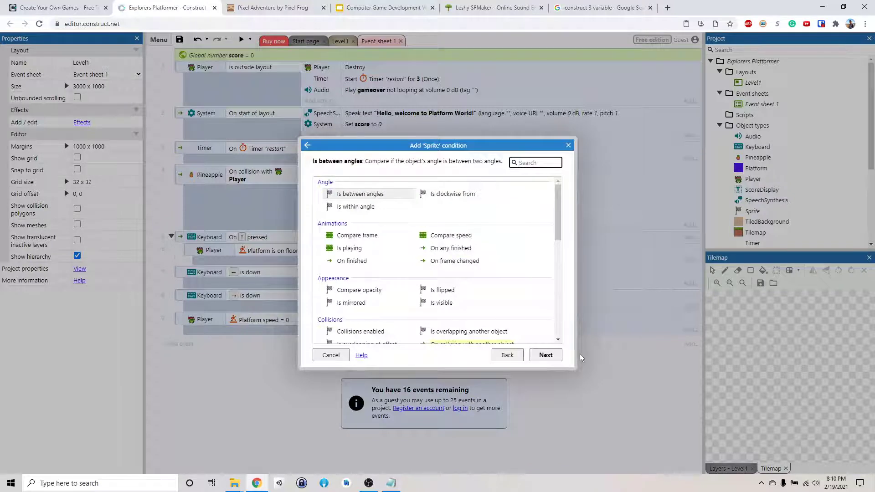
click(331, 354)
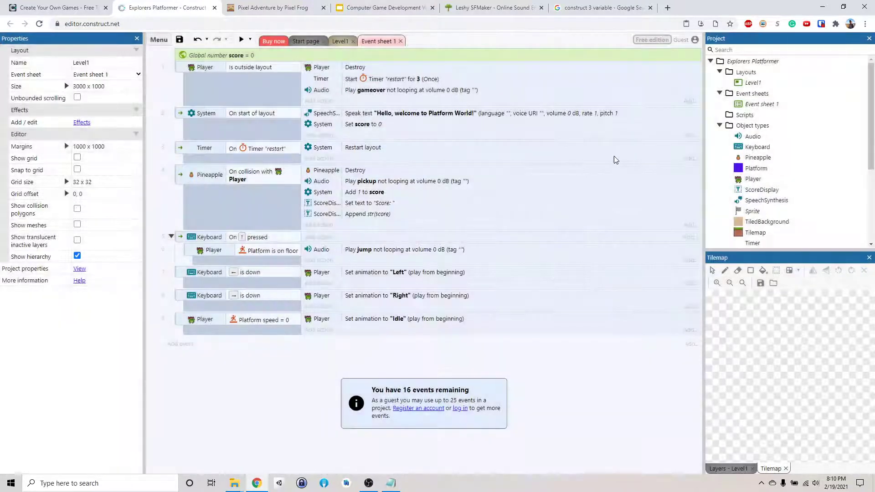
Change the Sprite object's Name property to Finish in the Project panel.
right_click(751, 212)
click(100, 62)
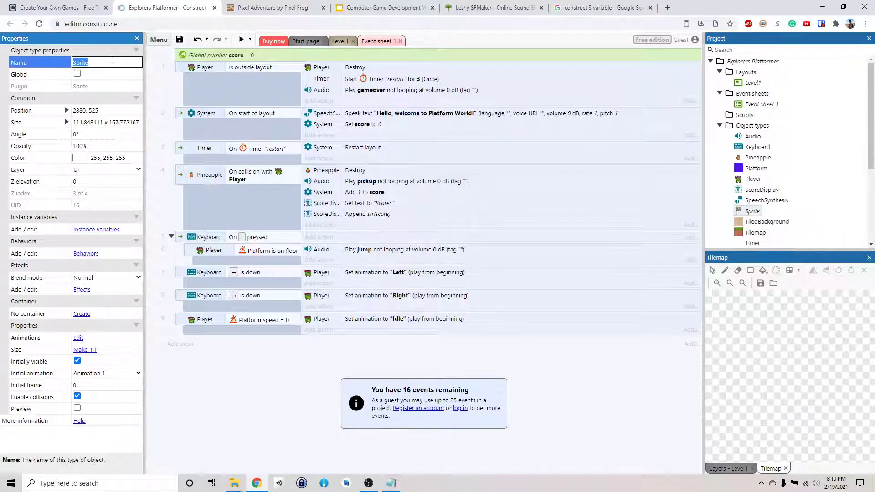
text(Finish)
key(Return)
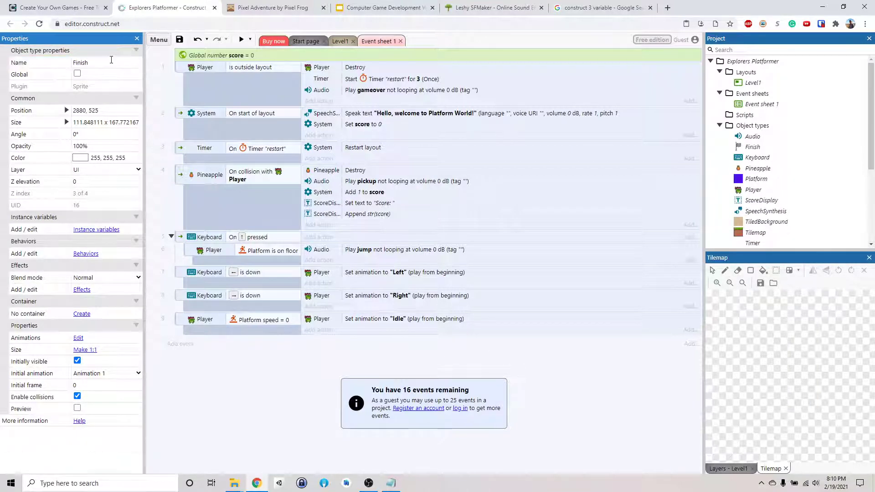
Add a Finish 'On collision with another object' event with Player as the object.
click(182, 344)
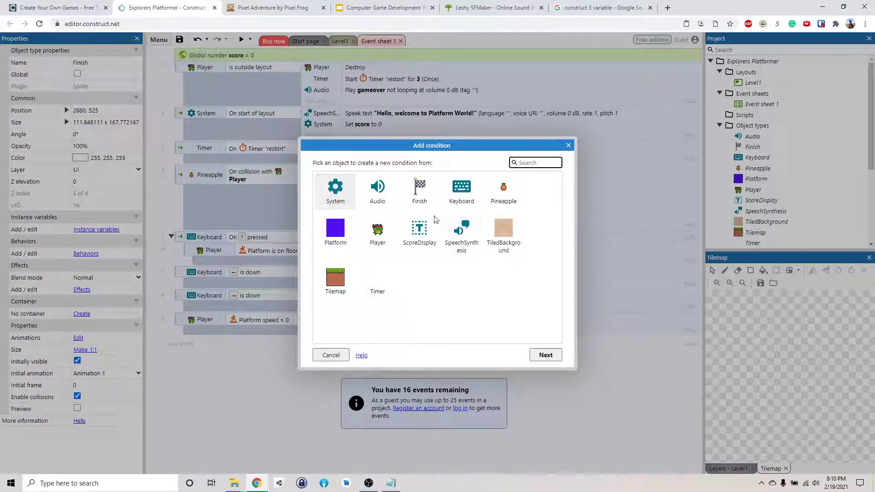
double_click(419, 198)
scroll(413, 261, down, 2)
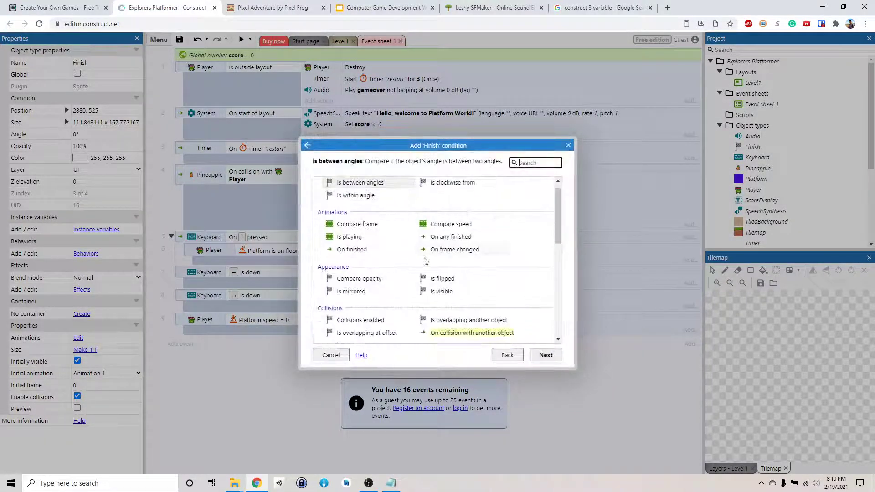
double_click(476, 303)
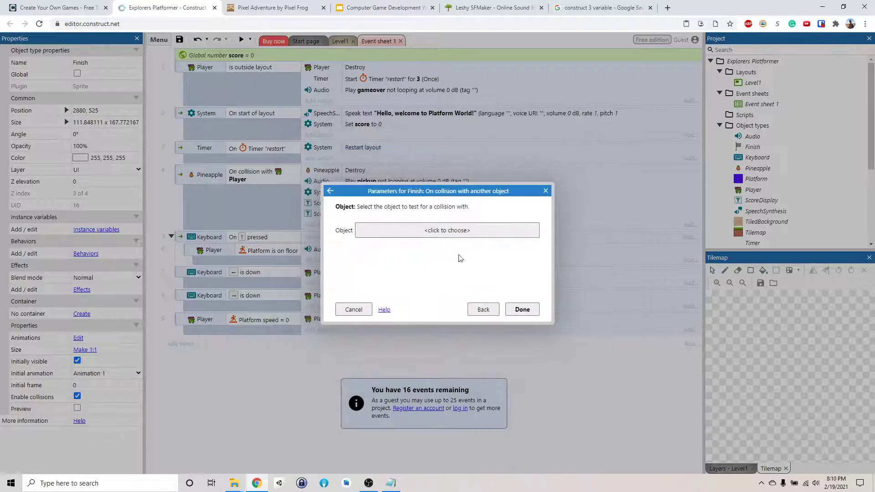
click(462, 232)
double_click(449, 235)
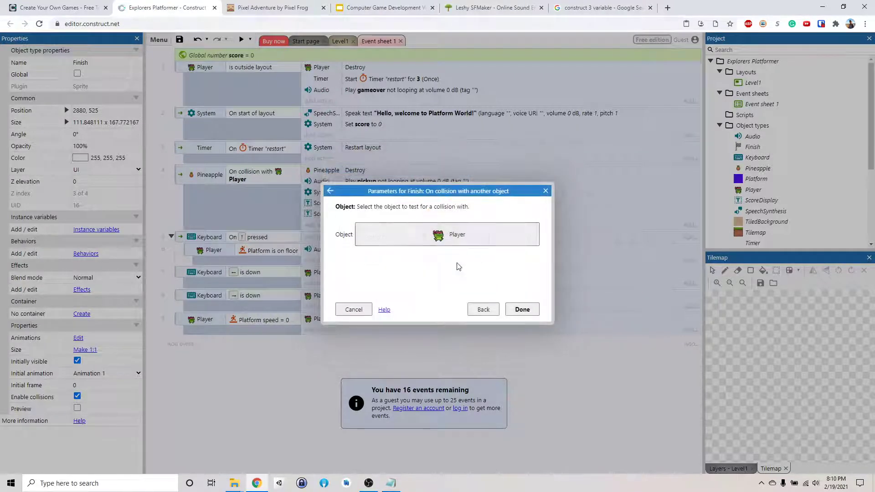
click(527, 311)
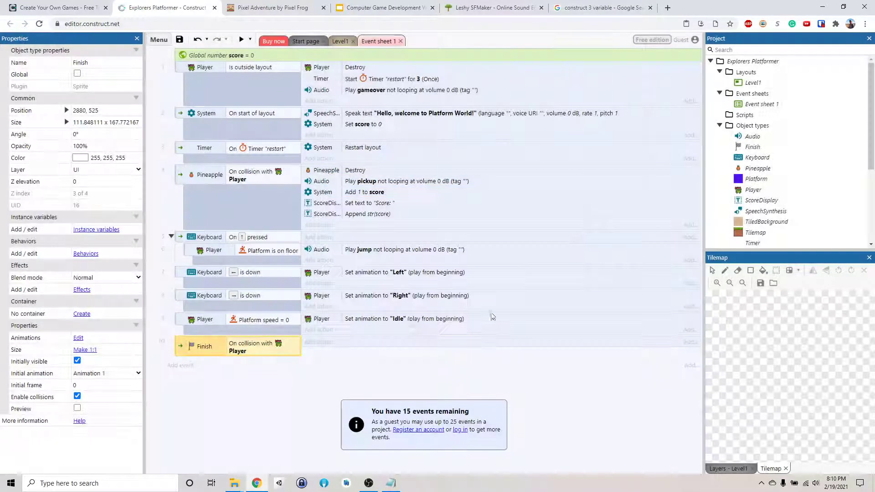
Add a SpeechSynthesis Speak text action saying 'Good job, you completed the Level!'.
click(331, 342)
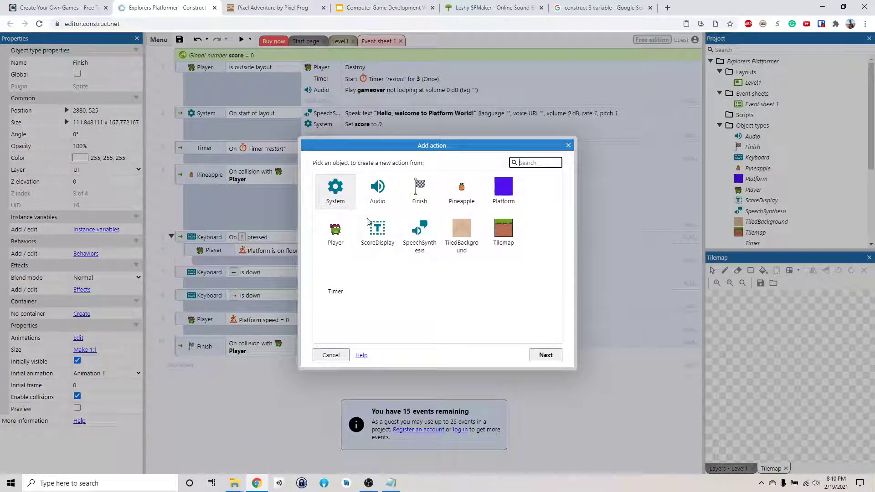
double_click(410, 239)
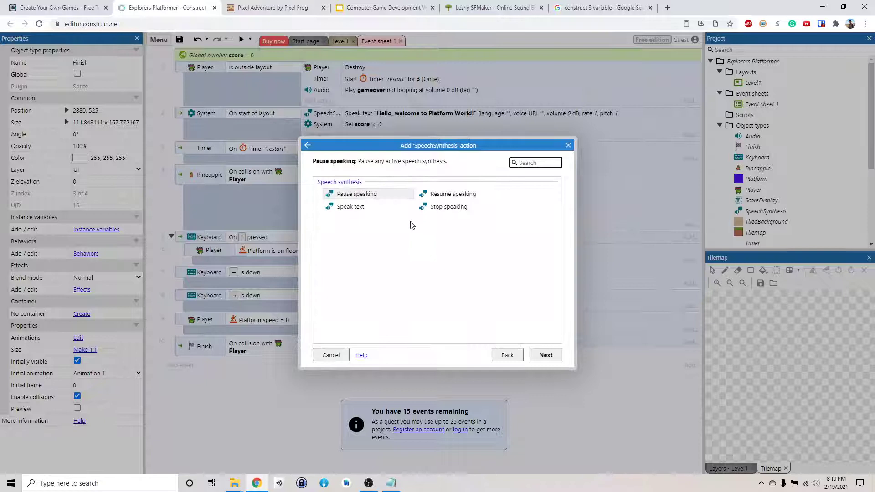
double_click(371, 213)
text("Good job, you completed the Level!")
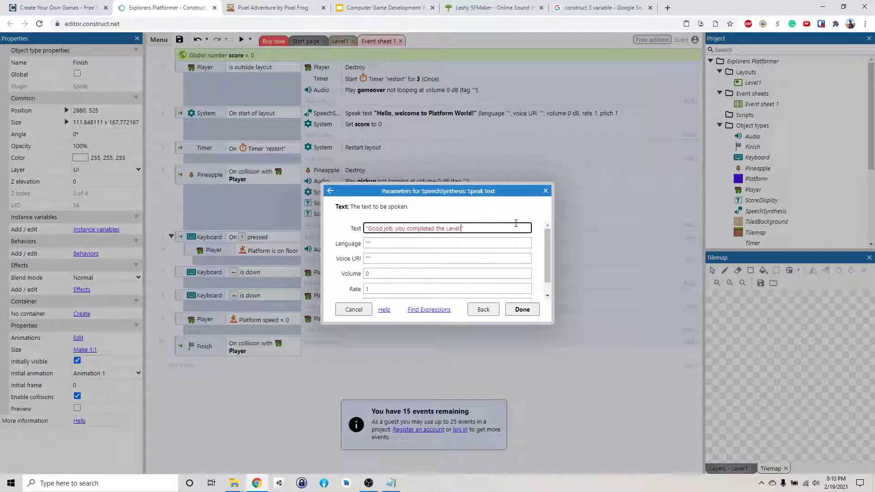
click(520, 311)
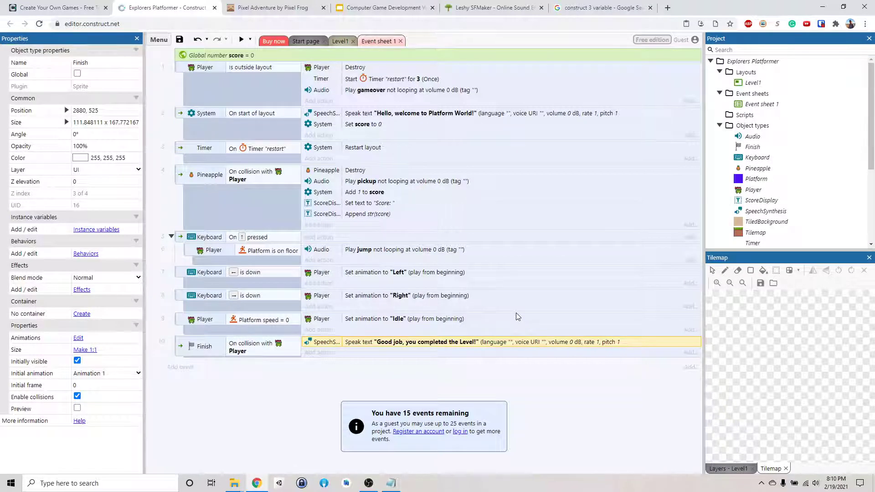
Add a System 'Go to next layout' action to the Finish collision event.
click(322, 352)
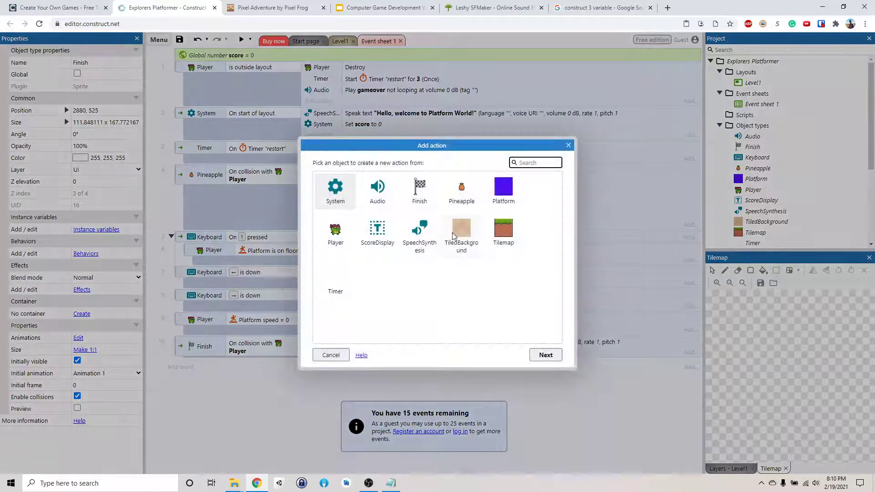
double_click(341, 205)
scroll(439, 249, down, 3)
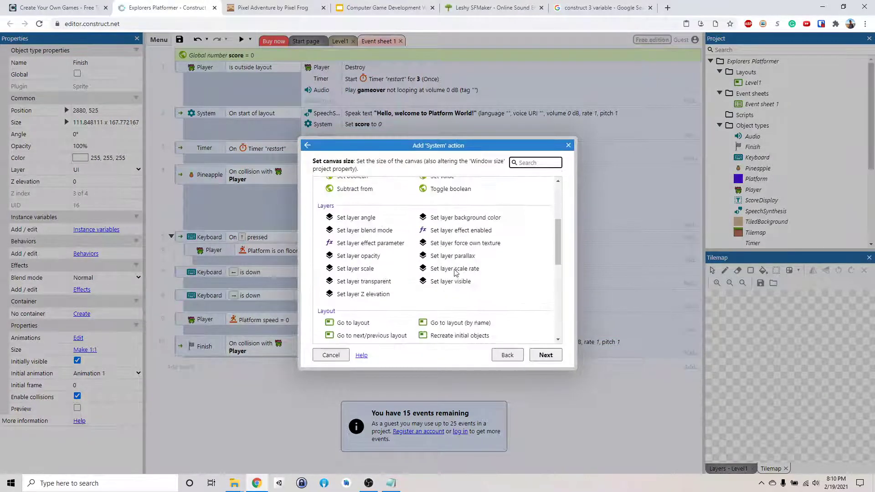
scroll(455, 272, down, 2)
scroll(454, 273, down, 3)
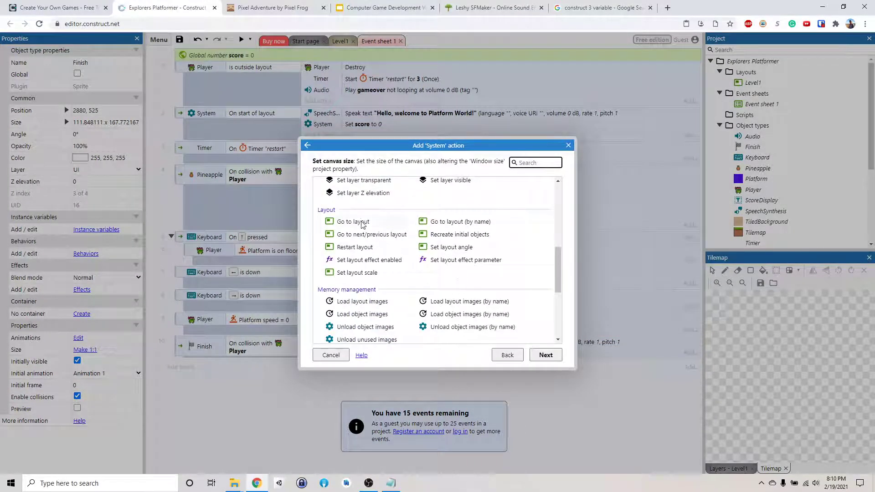
double_click(361, 236)
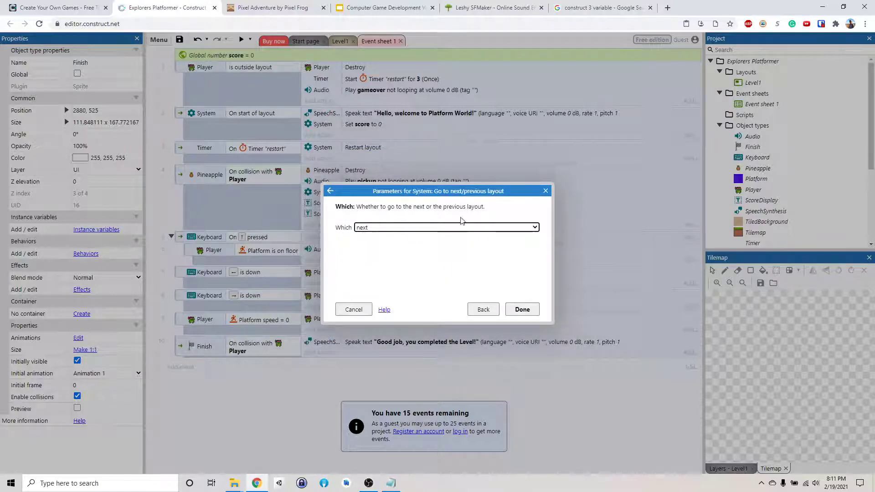
click(522, 309)
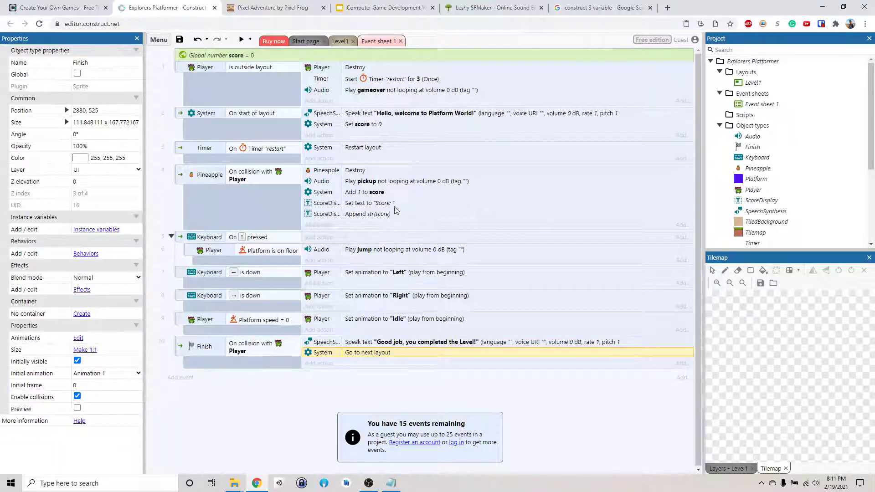
Add a new layout to the project without creating a new event sheet.
right_click(750, 72)
click(339, 41)
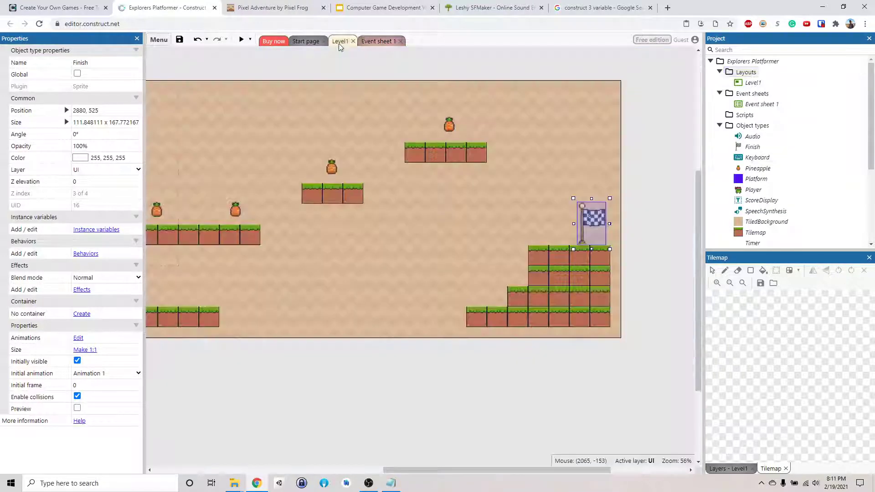
right_click(754, 75)
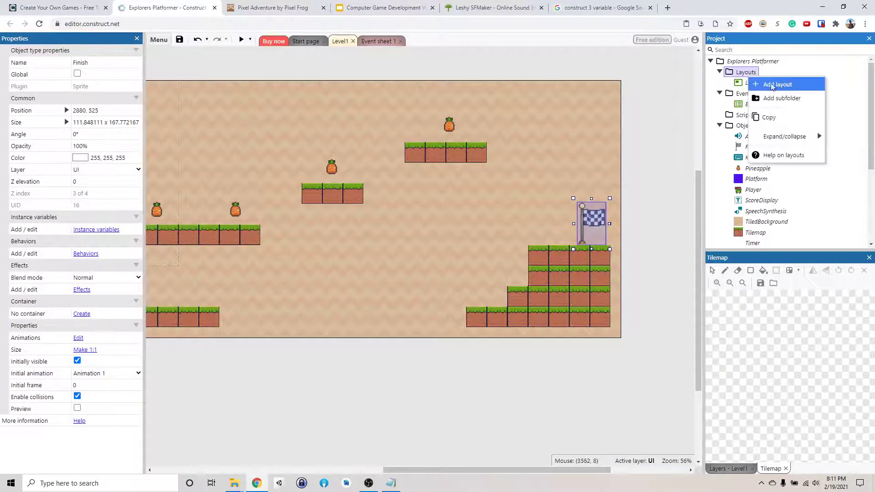
click(771, 85)
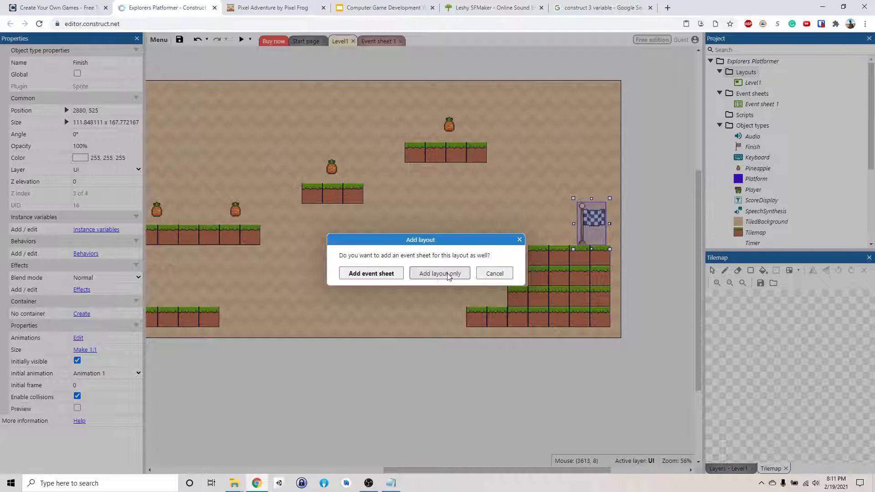
click(448, 275)
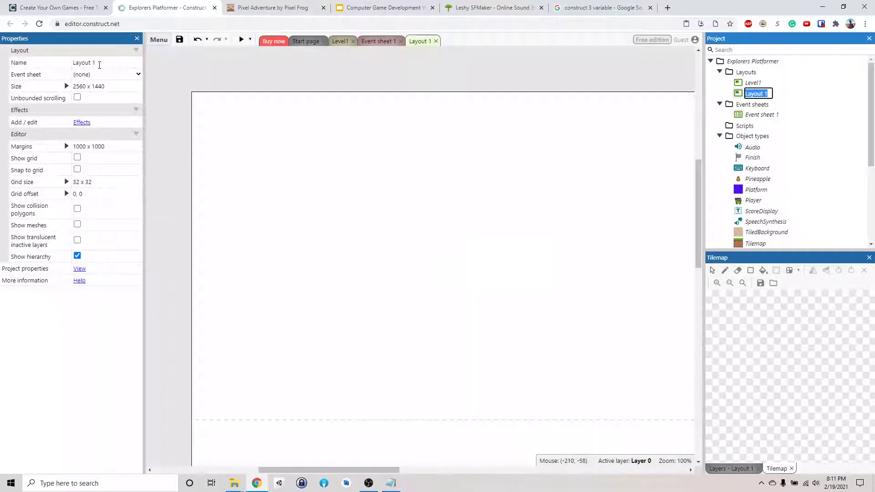
Name the new layout Level2 and set its event sheet to Event sheet 1.
click(99, 65)
text(Level2)
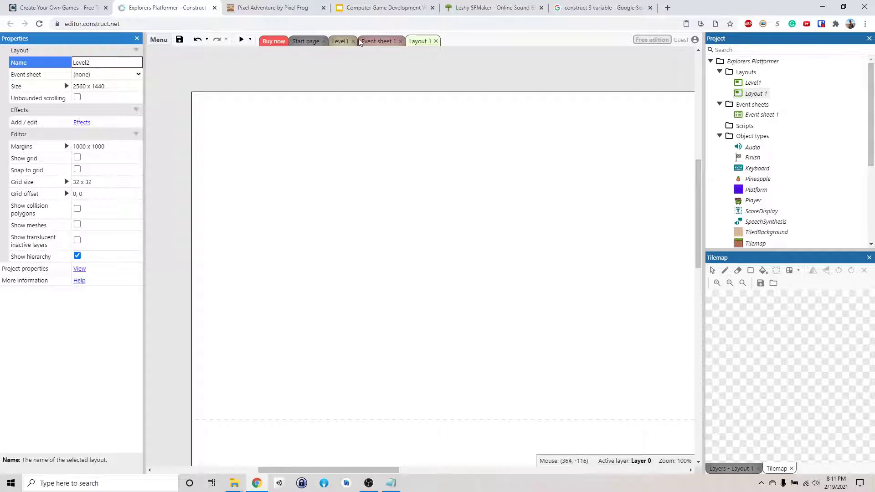
click(138, 75)
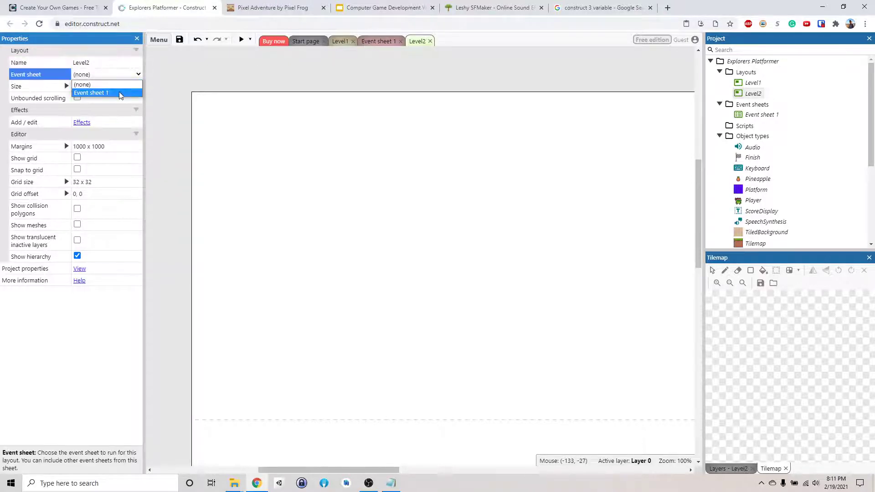
click(121, 93)
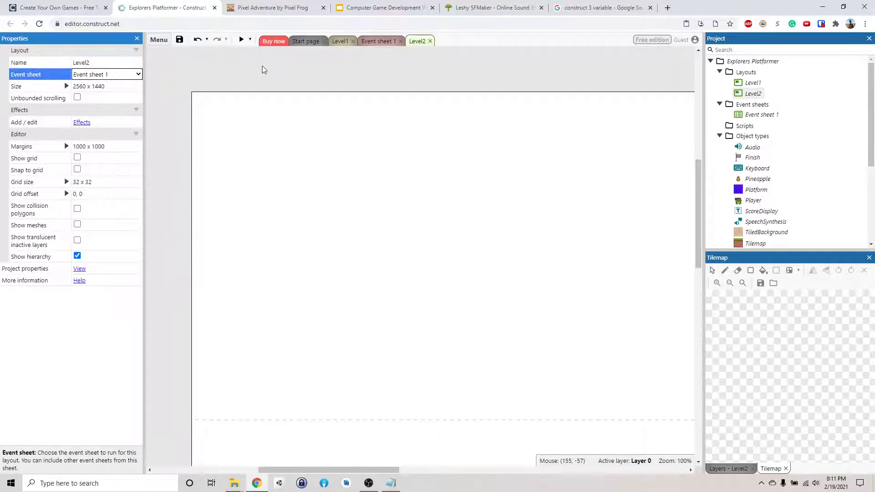
click(295, 83)
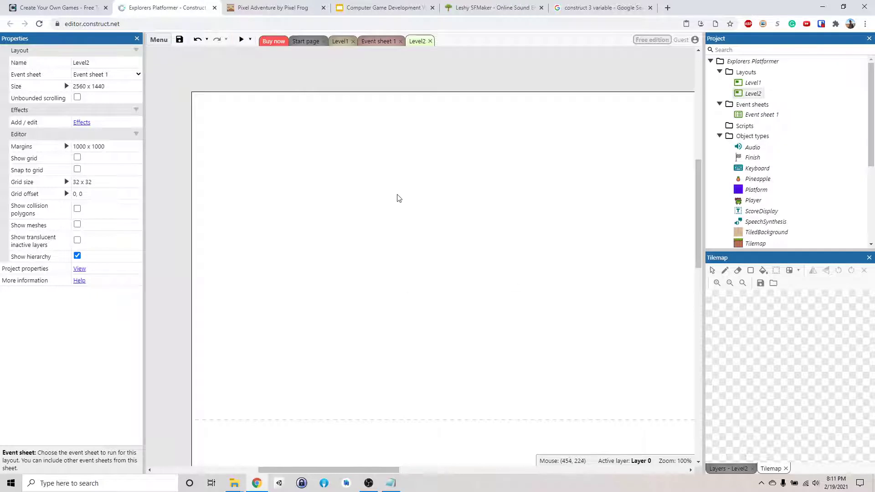
scroll(466, 252, down, 3)
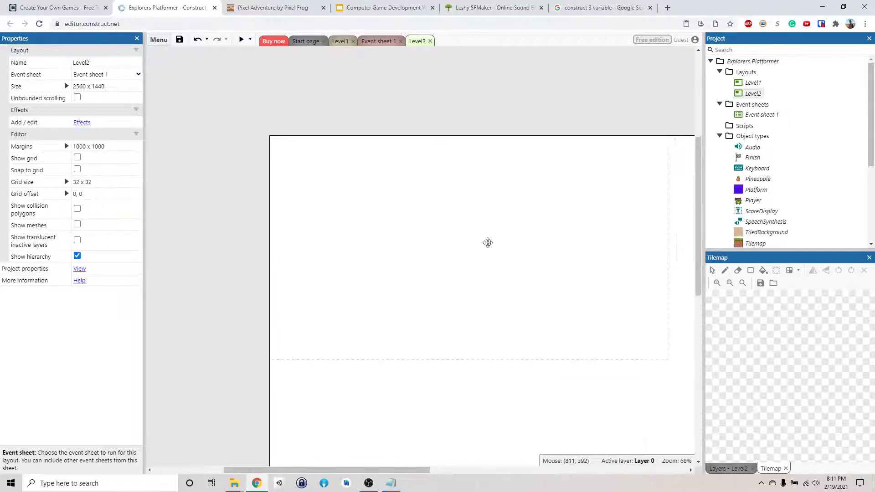
scroll(506, 247, down, 2)
scroll(540, 245, down, 1)
scroll(483, 239, down, 2)
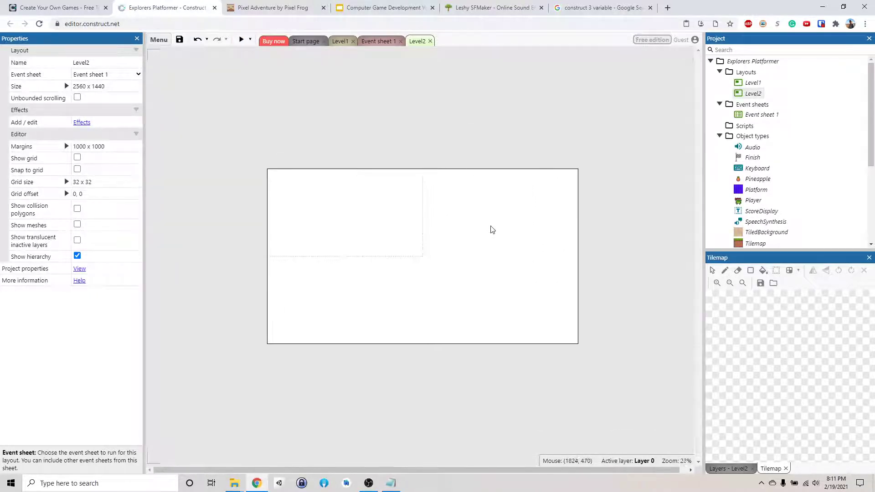
Preview the empty Level2 layout and close the blank white preview.
click(241, 40)
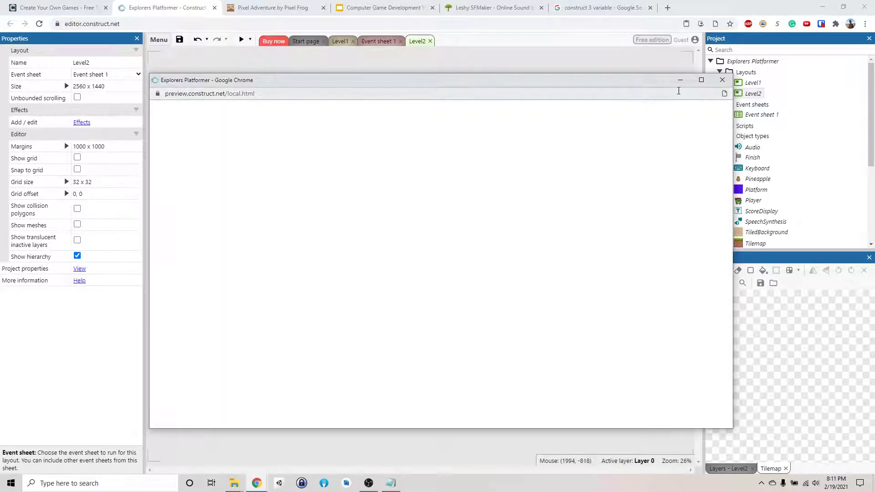
click(721, 81)
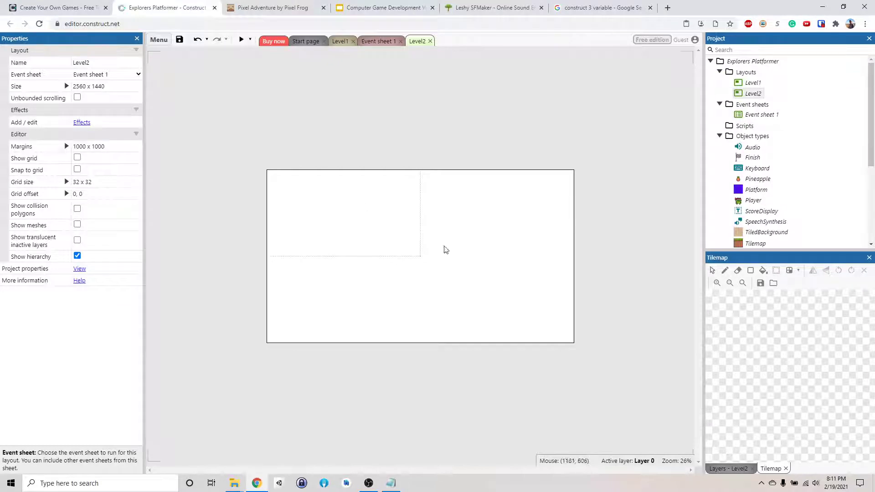
click(340, 42)
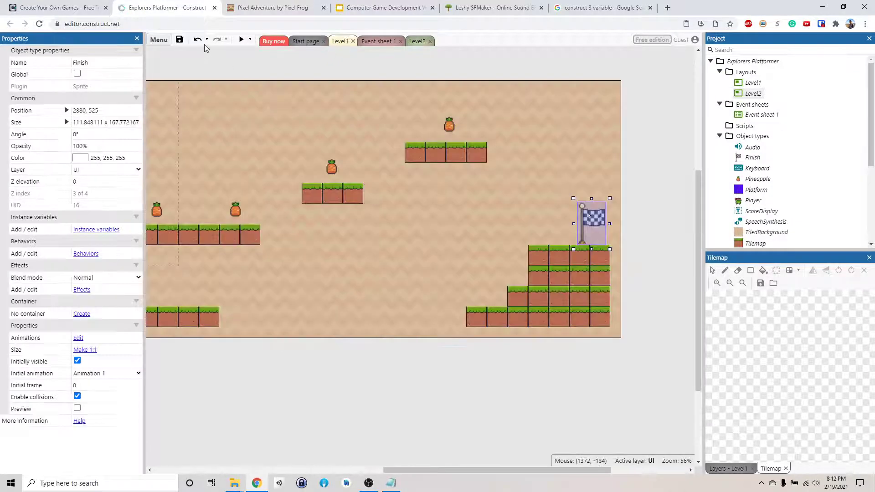
click(241, 40)
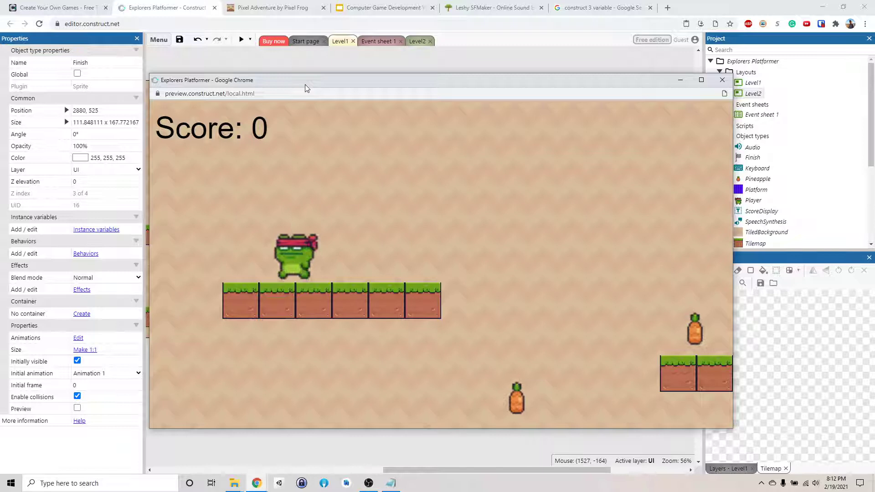
key(Left)
key(Right)
key(Left)
key(Right)
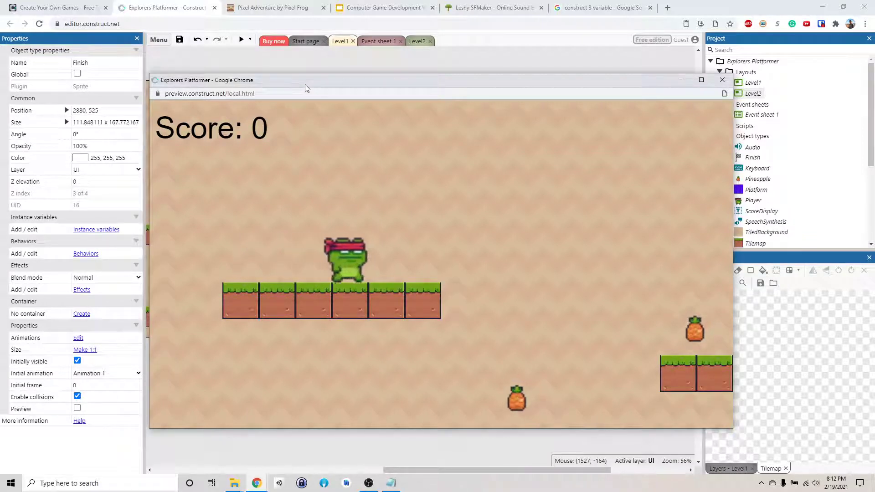
key(Up)
key(Left)
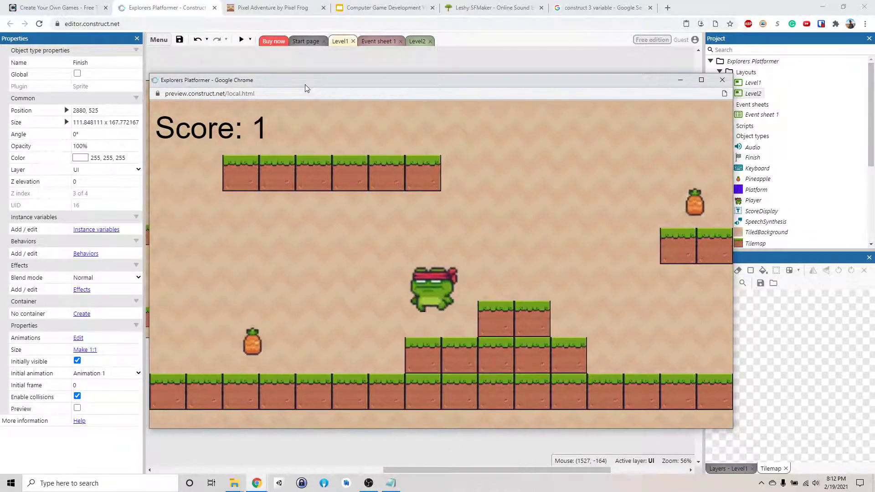
key(Right)
key(Up)
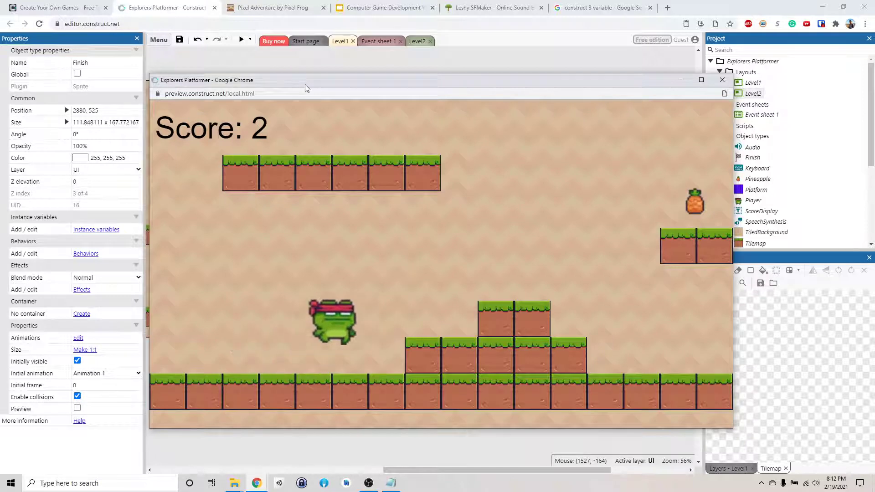
key(Up)
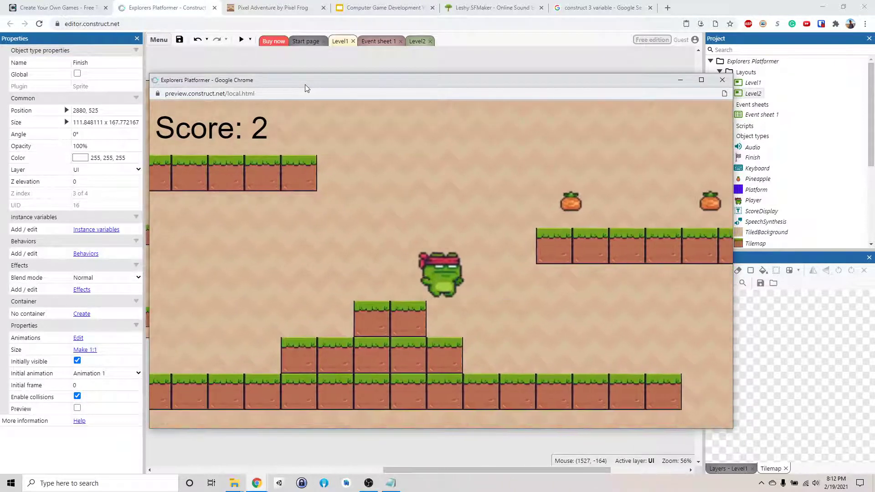
key(Left)
key(Right)
key(Left)
key(Up)
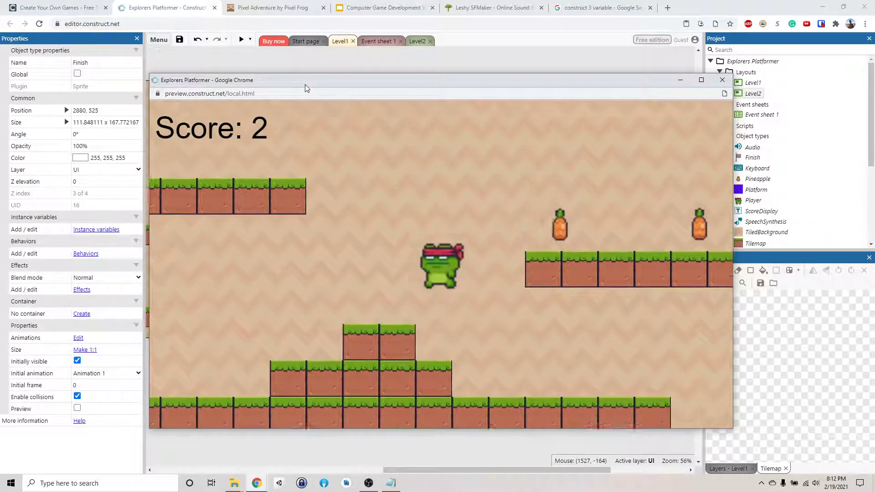
key(Left)
key(Right)
key(Up)
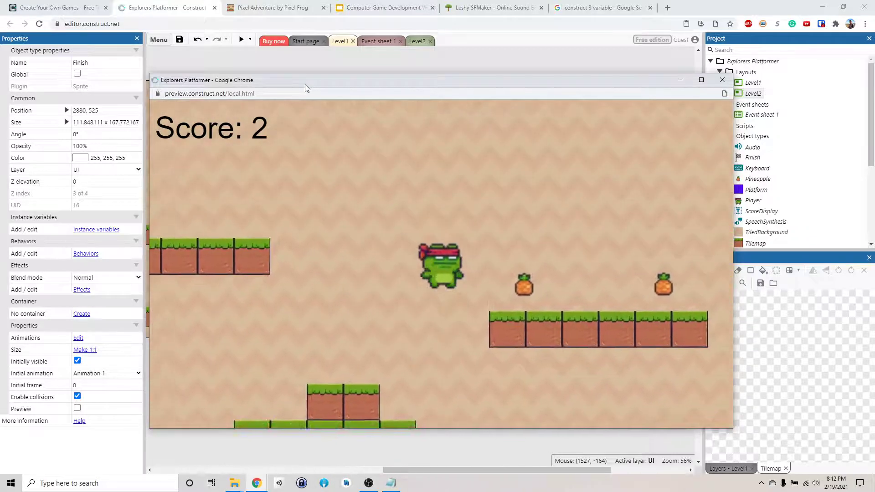
key(Up)
key(Right)
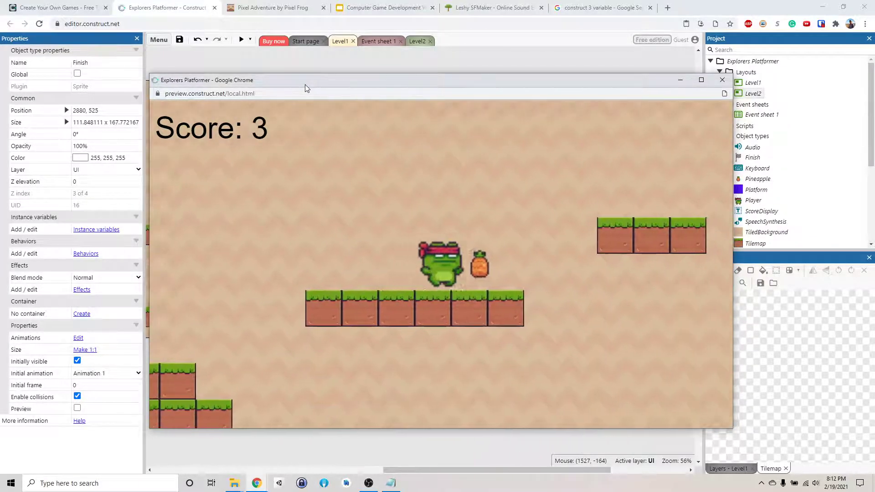
key(Up)
key(Right)
key(Up)
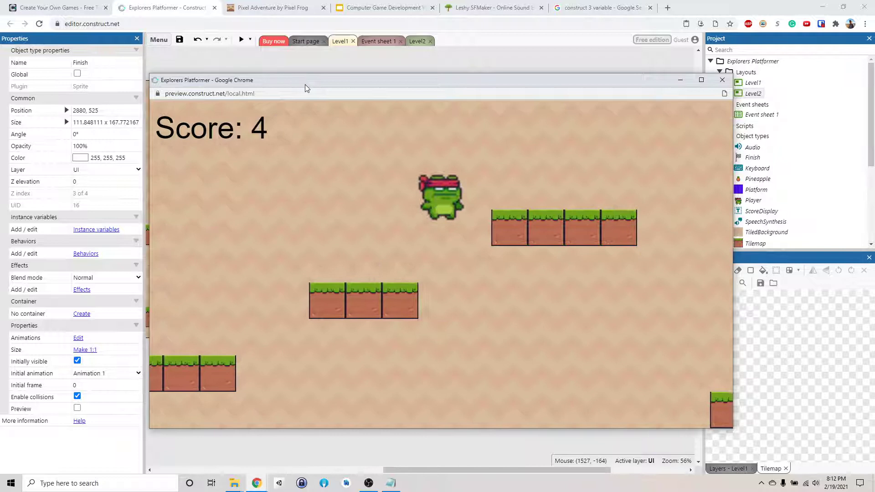
key(Up)
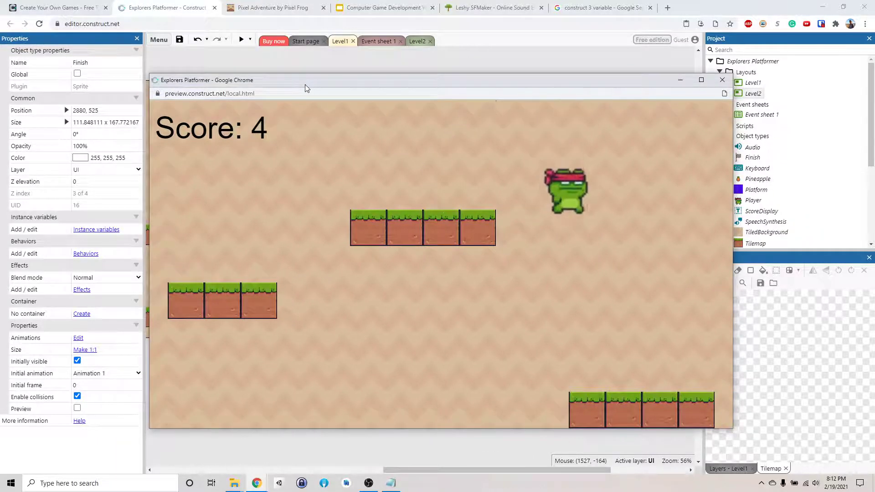
key(Right)
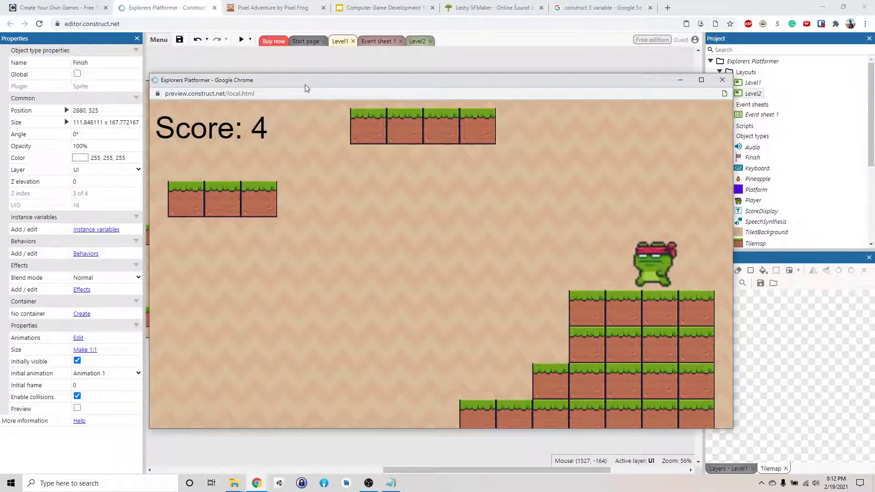
key(Left)
key(Right)
key(Left)
key(Right)
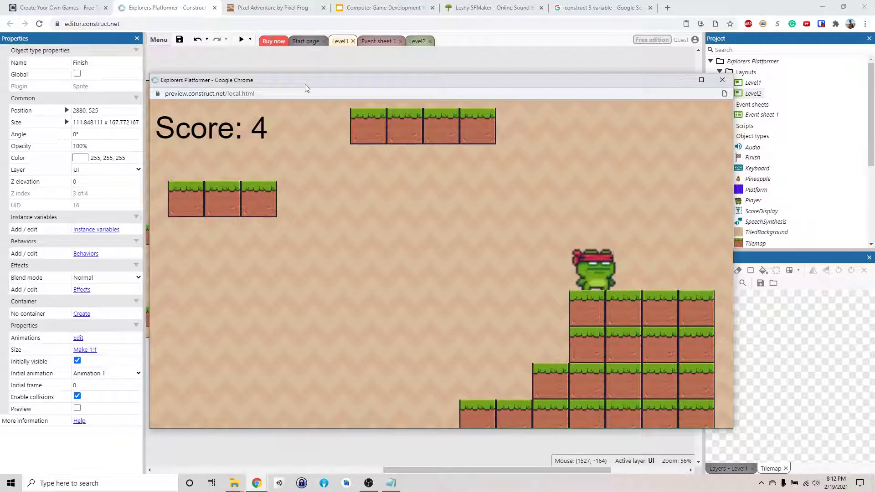
Close the play-test, save the project with Ctrl+S, and preview Level1 again.
click(721, 83)
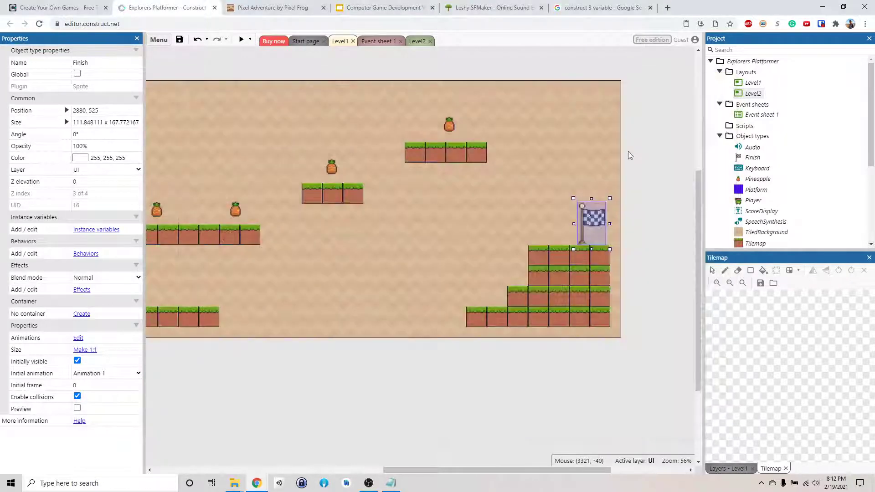
click(644, 147)
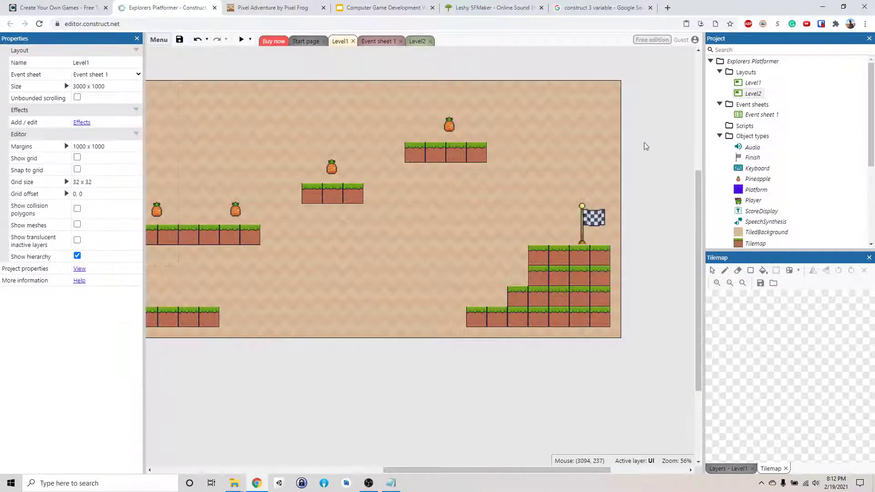
key(ctrl+s)
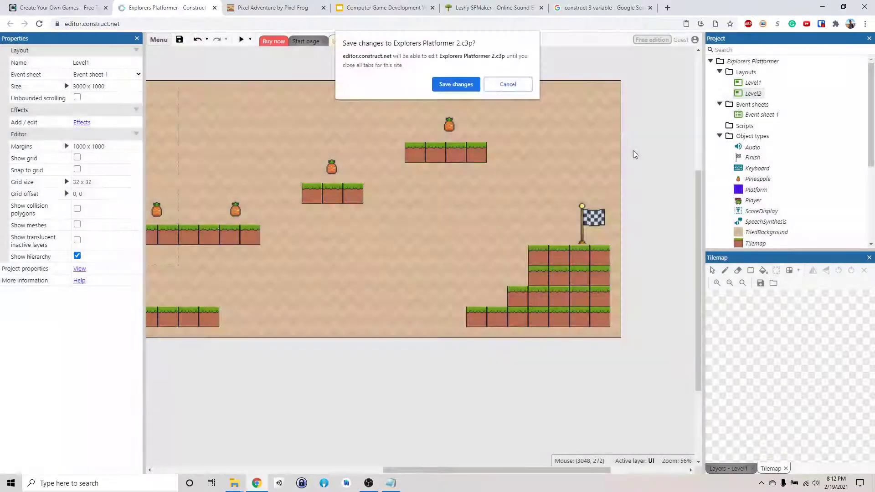
click(443, 83)
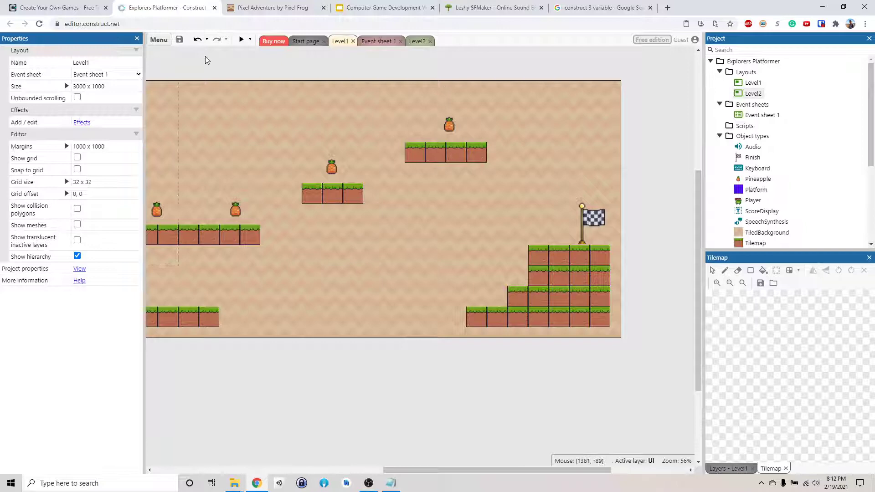
click(242, 40)
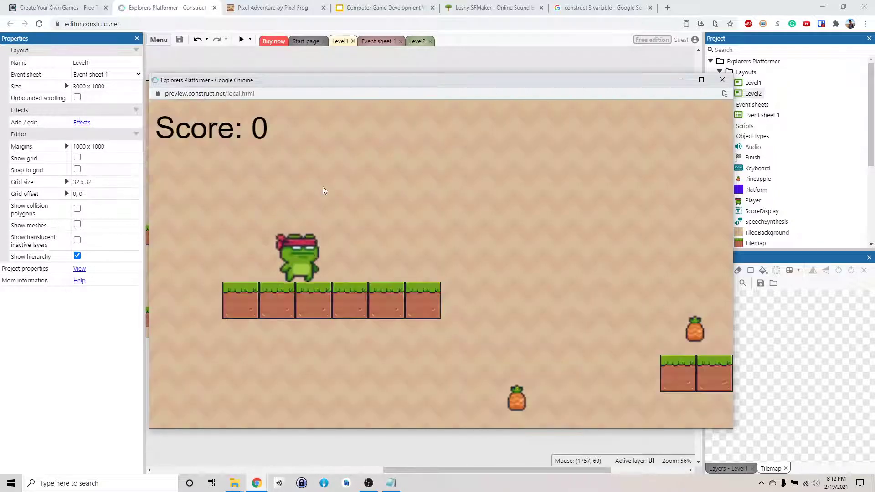
Play Level1 with the arrow keys, collecting three pineapples for a score of 3.
key(Right)
key(Up)
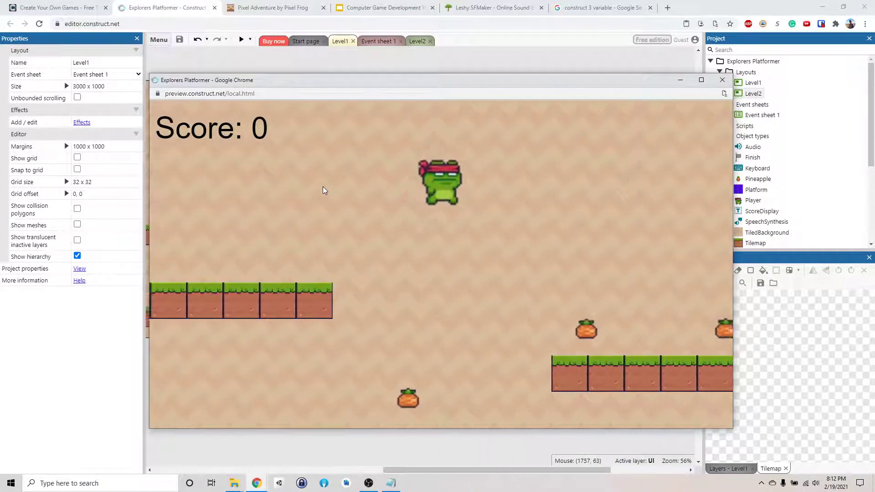
key(Left)
key(Up)
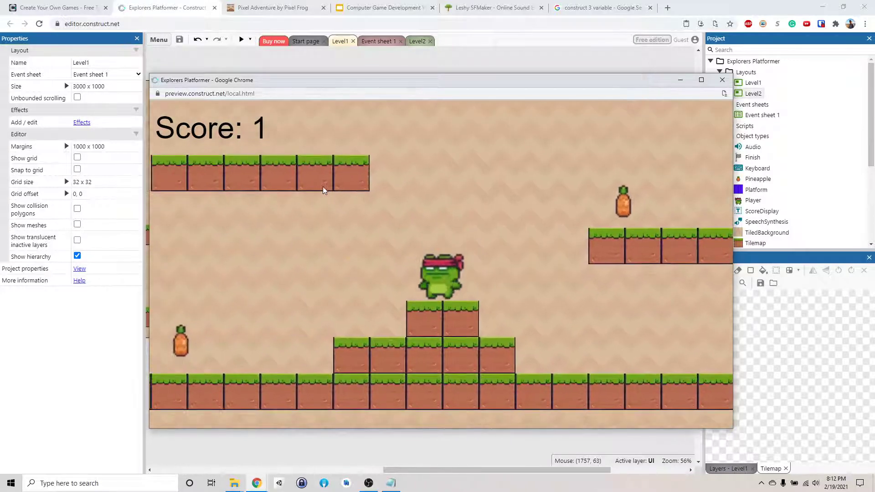
key(Right)
key(Up)
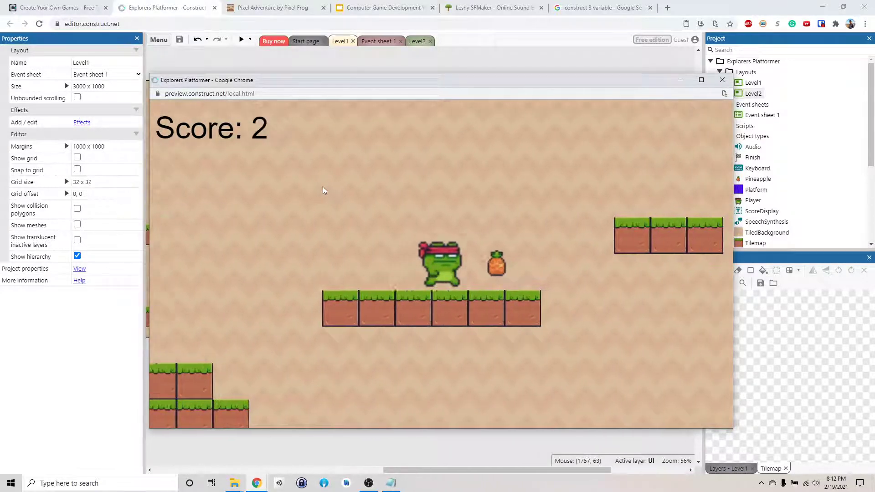
key(Right)
key(Up)
key(Up)
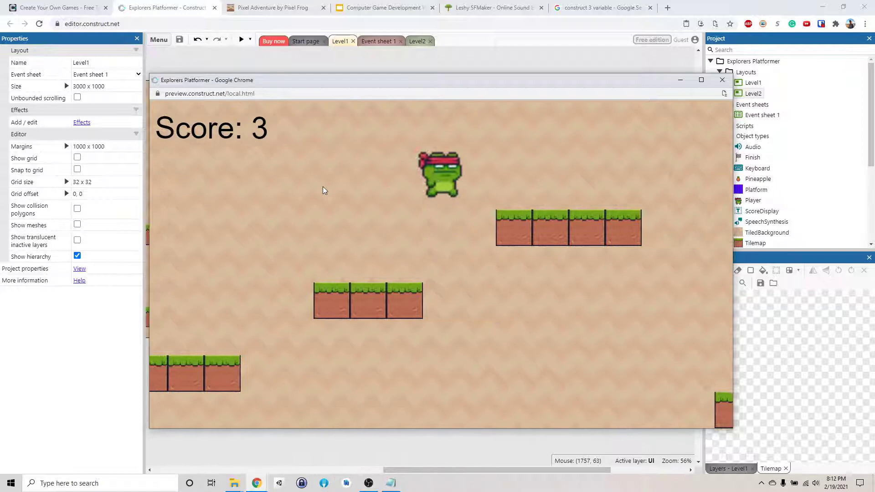
key(Right)
key(Up)
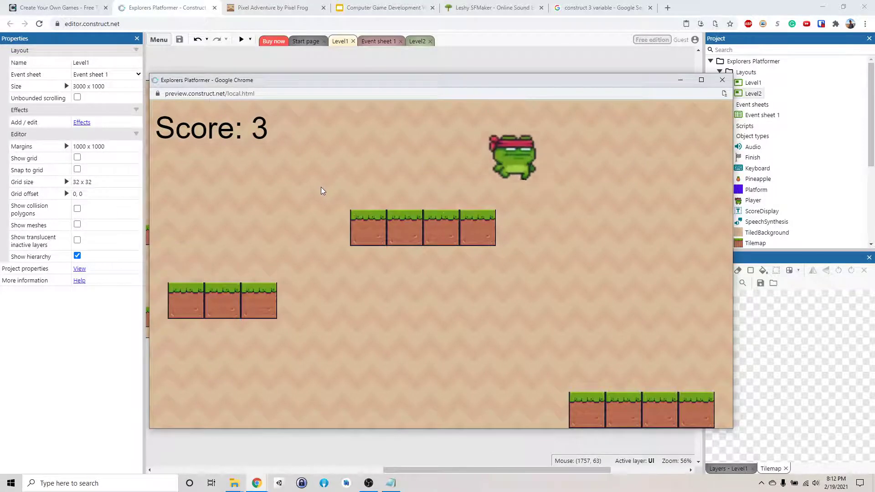
key(Right)
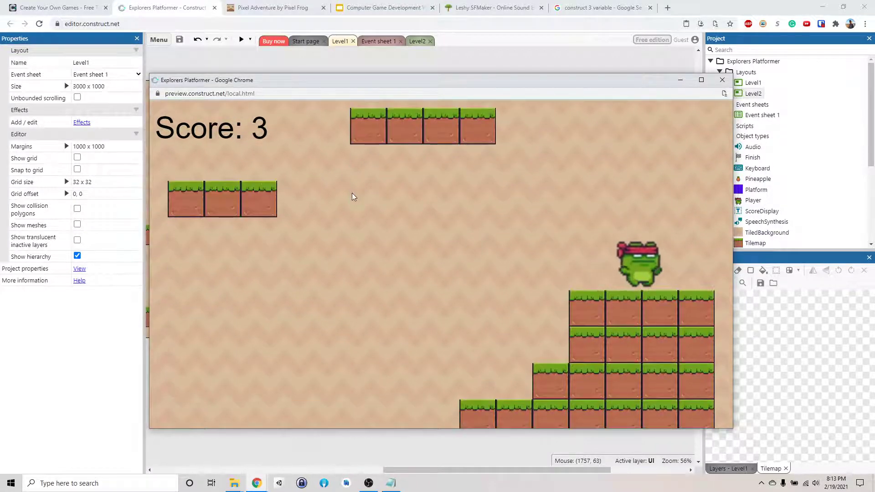
Close the preview, mark the Finish flag object Global, and preview Level1.
click(722, 80)
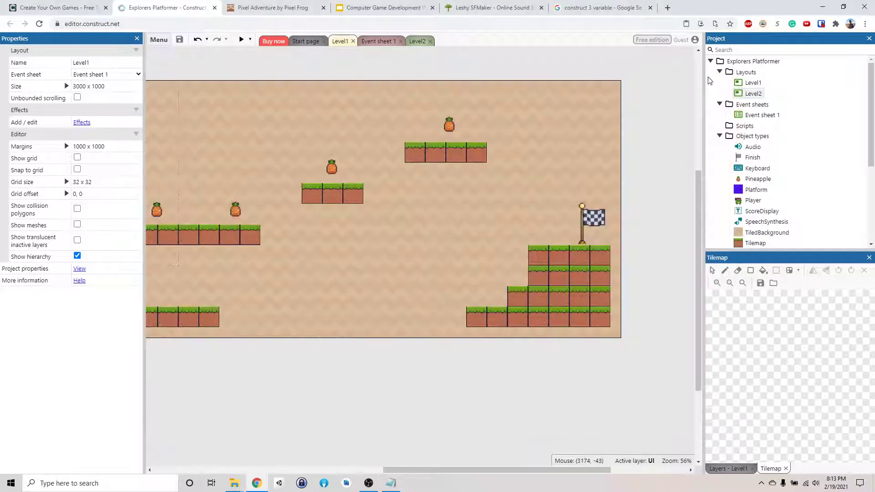
click(594, 220)
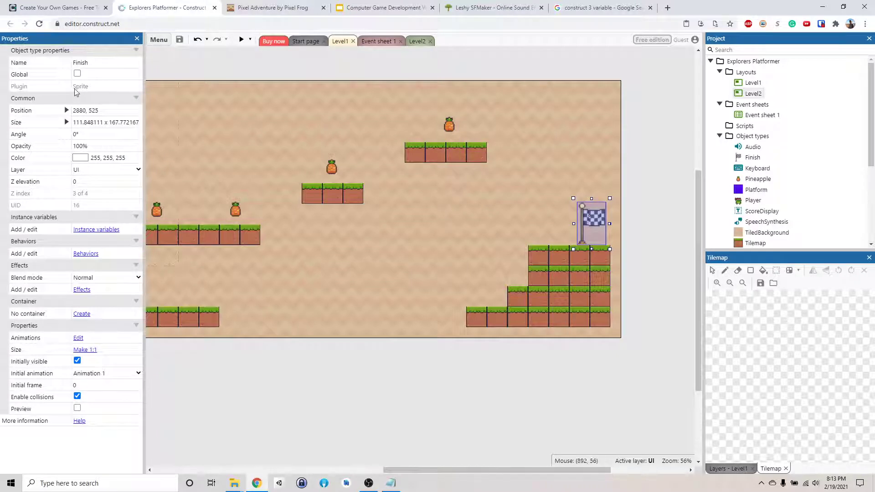
click(77, 74)
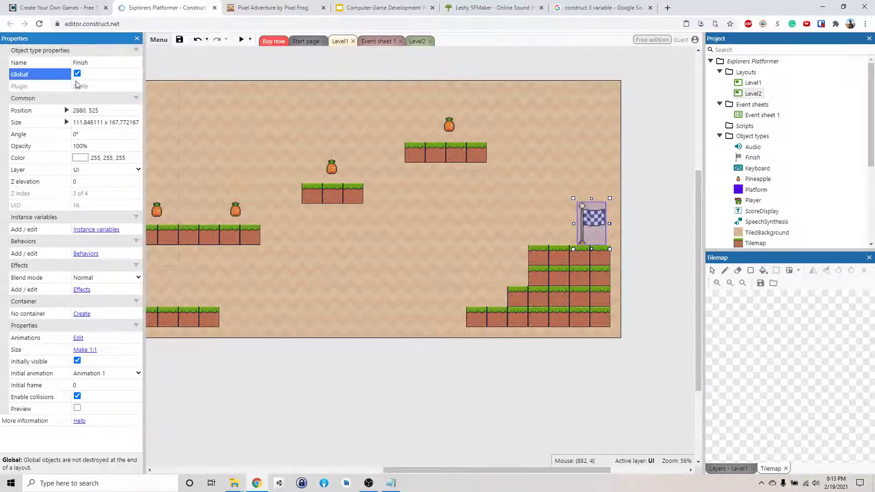
click(241, 40)
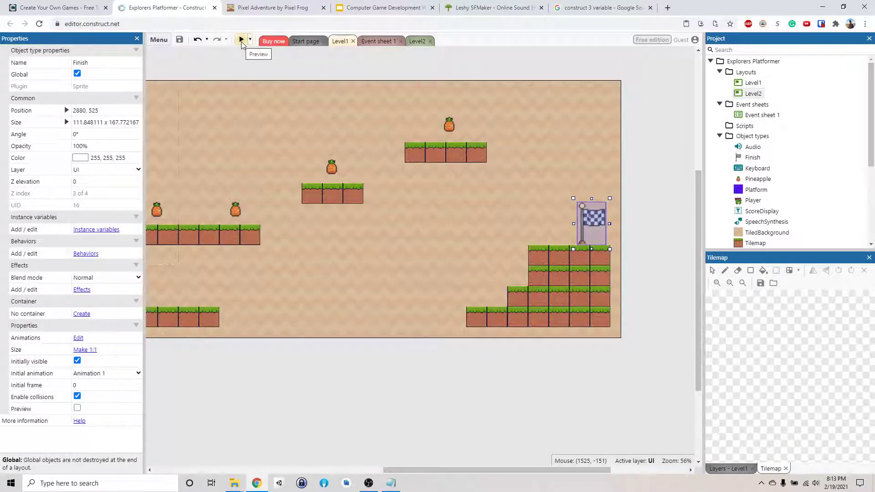
click(242, 43)
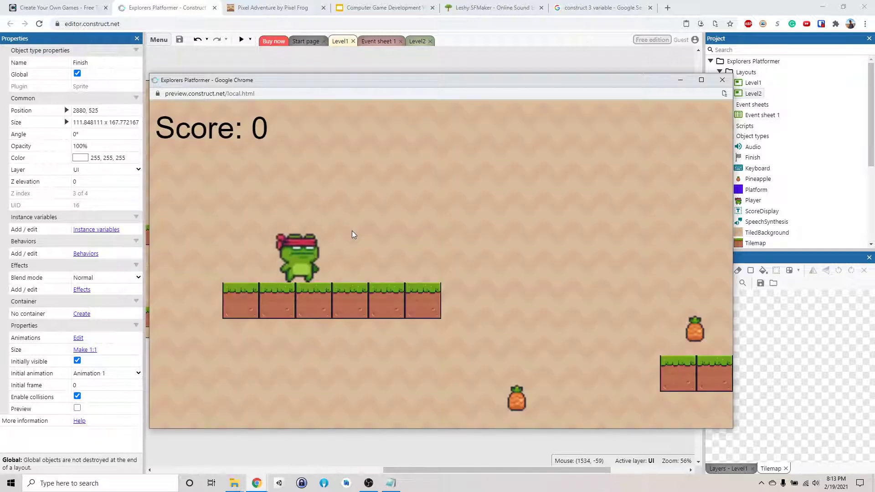
Run and jump through Level1 to a score of 3, then close the preview.
key(Right)
key(Up)
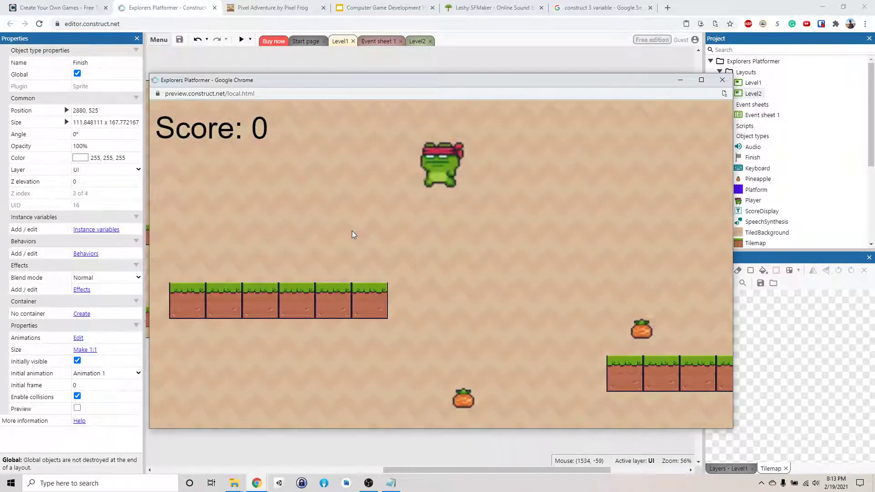
key(Right)
key(Up)
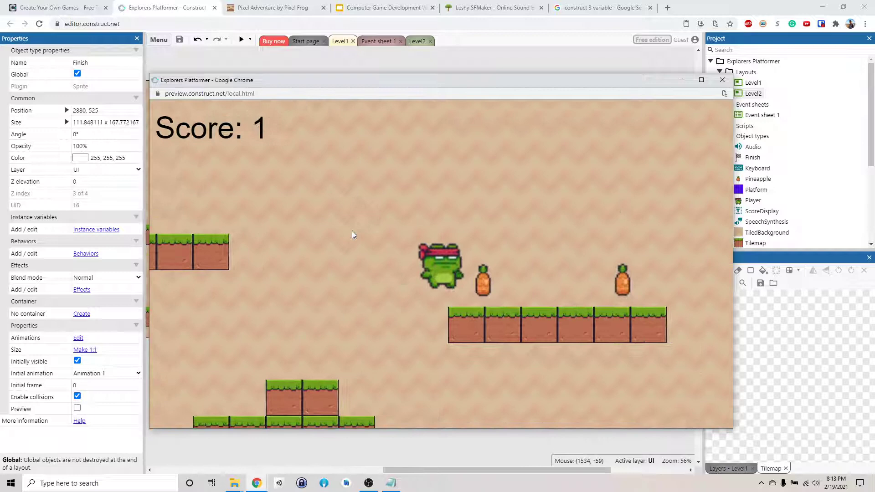
key(Right)
key(Up)
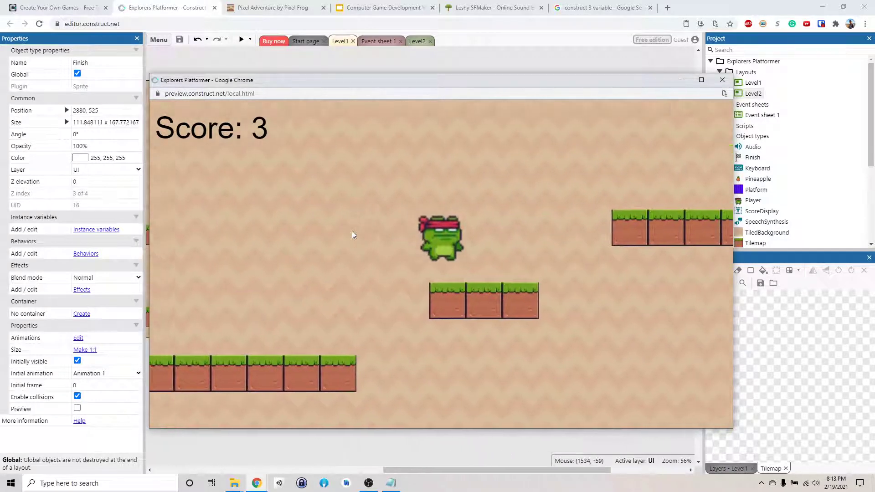
key(Right)
key(Up)
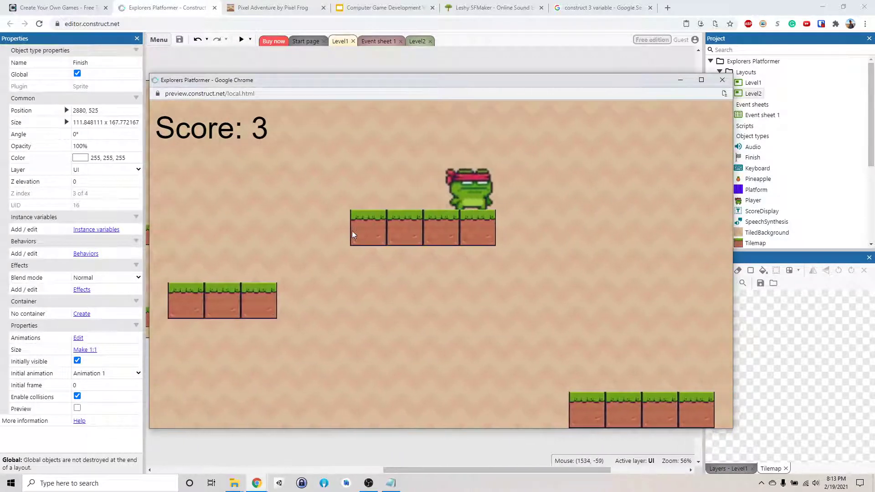
key(Up)
key(Right)
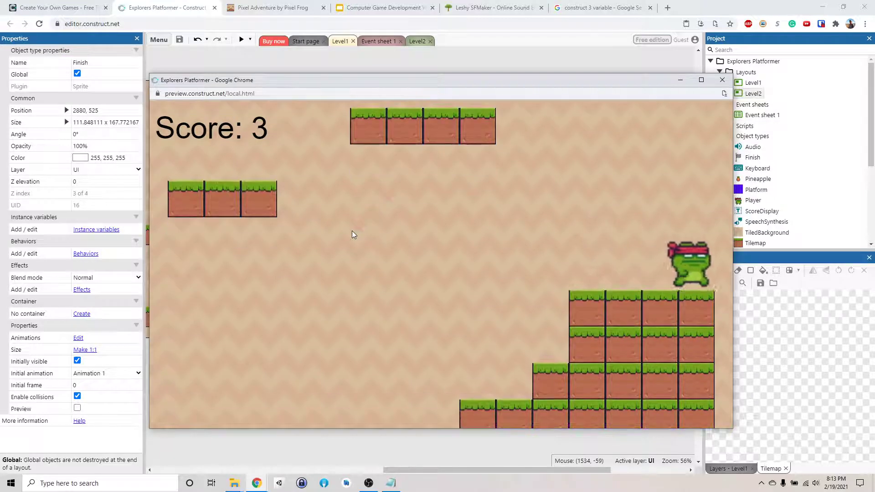
key(Left)
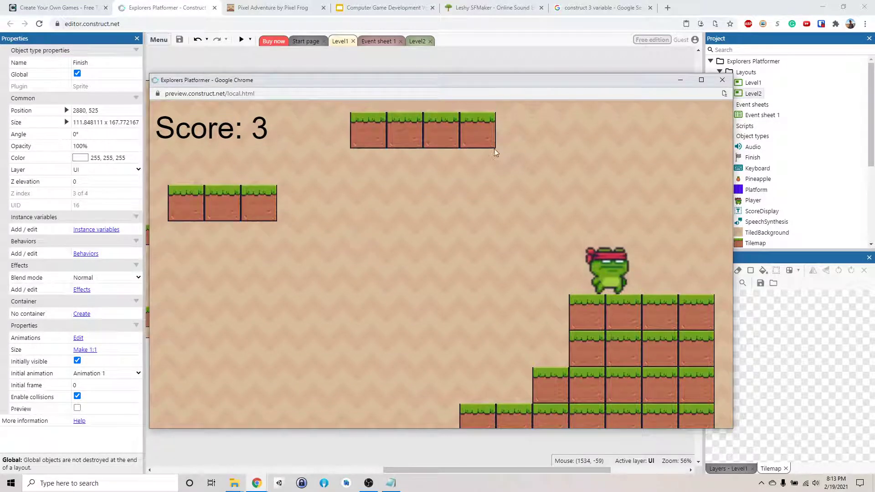
click(721, 79)
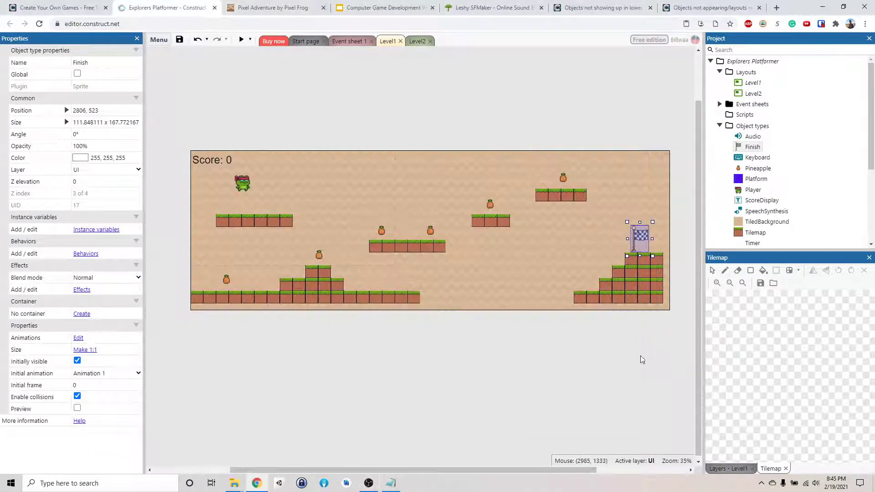
Move the pineapples on the small and top-right platforms to Layer 0.
click(641, 360)
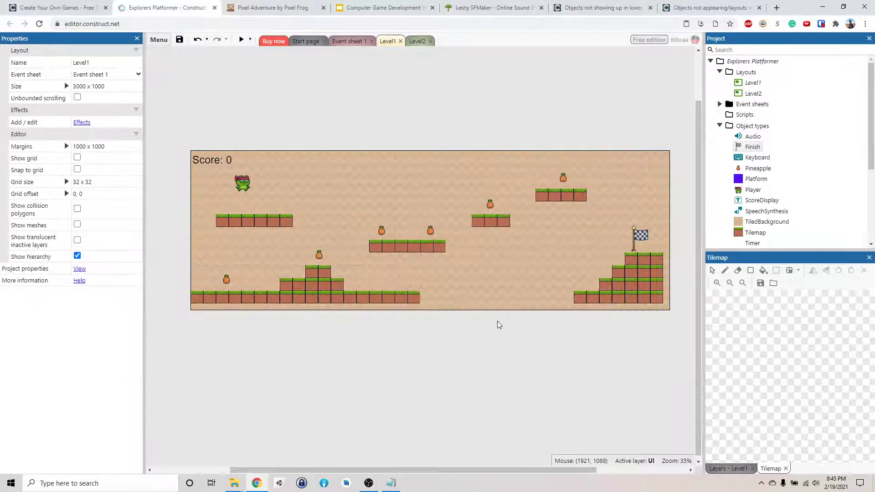
click(426, 123)
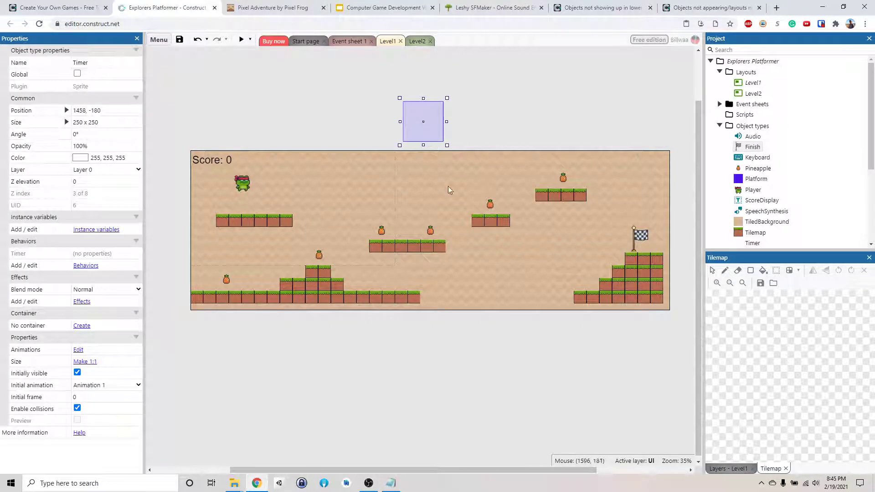
click(430, 231)
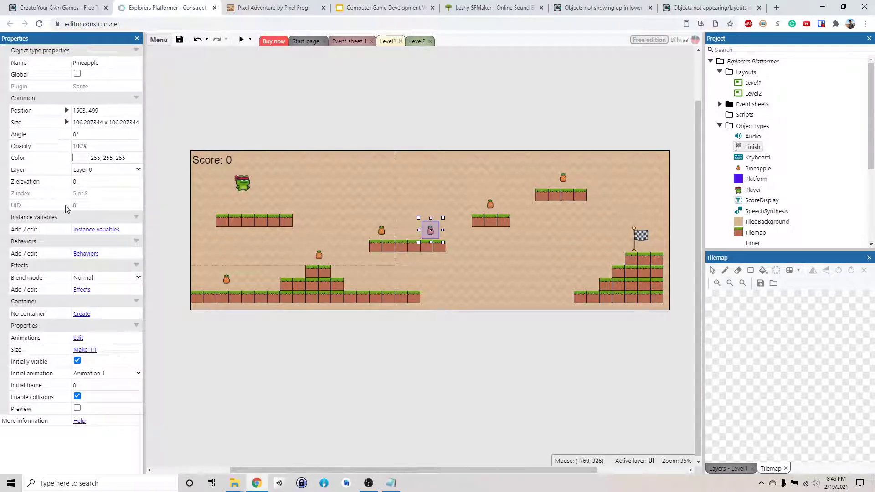
click(488, 207)
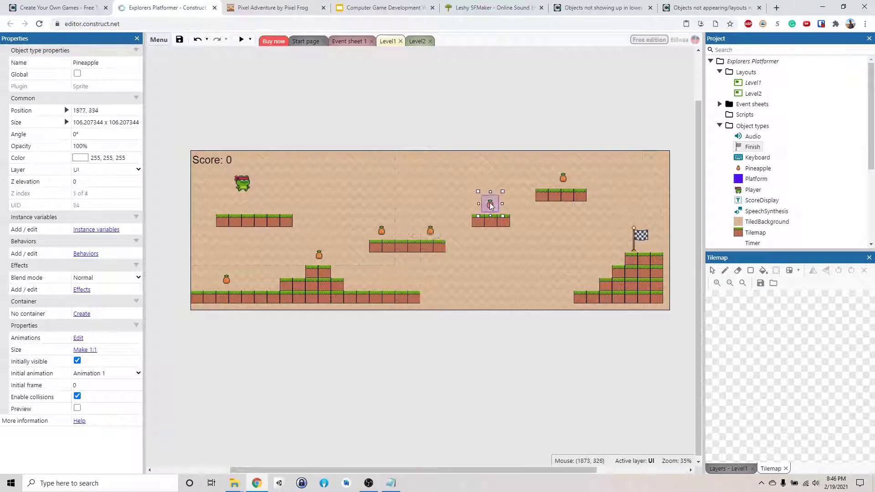
click(138, 171)
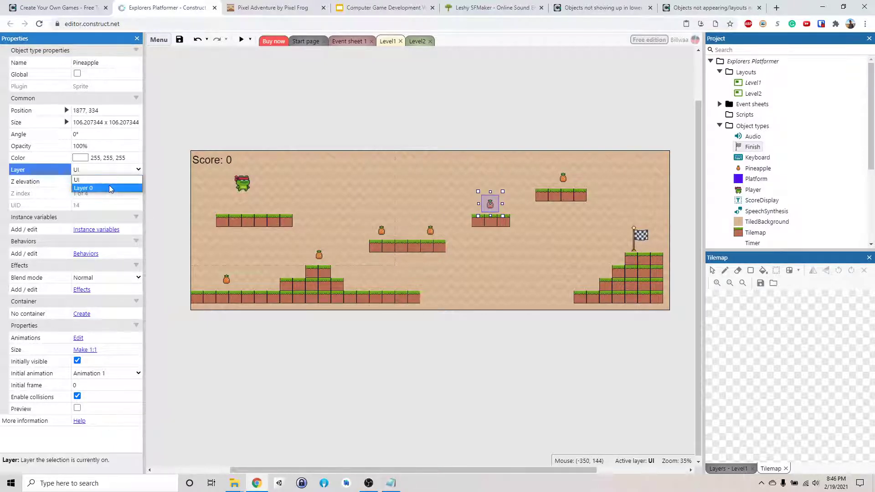
click(103, 185)
click(563, 177)
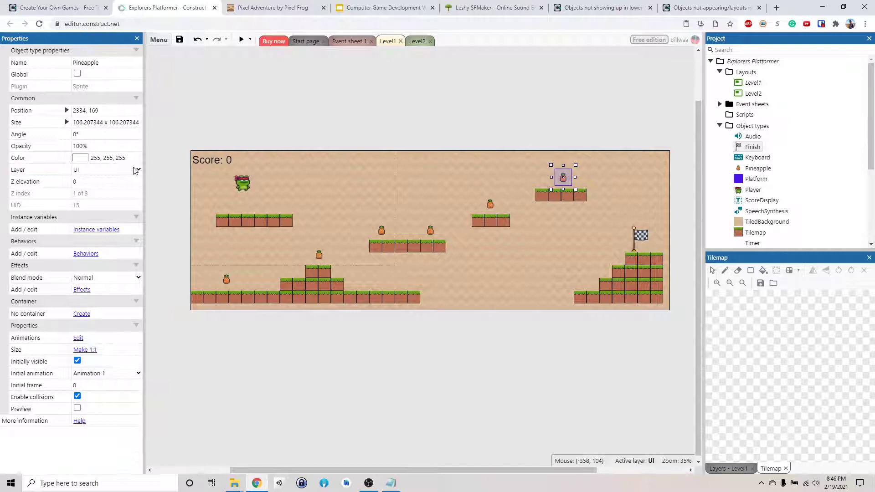
click(134, 171)
click(121, 187)
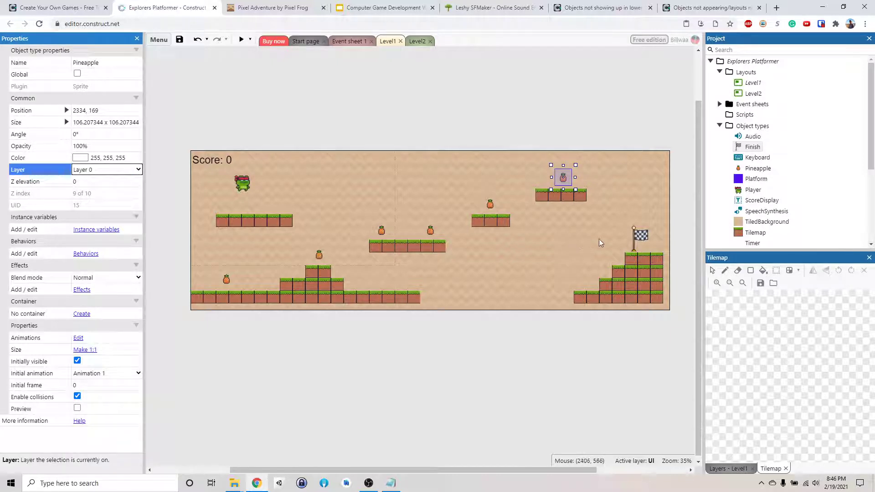
Move the Finish flag to Layer 0, nudge it right, and start a preview.
click(636, 232)
click(138, 171)
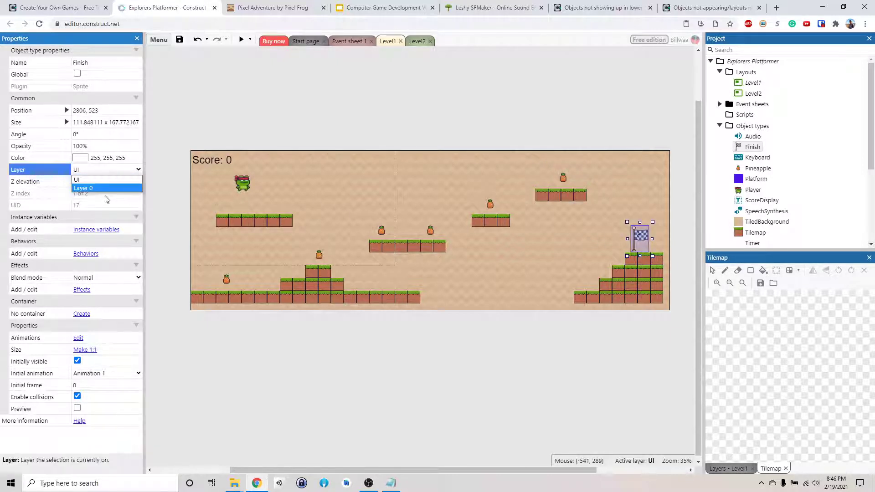
click(106, 191)
drag(634, 235, 651, 236)
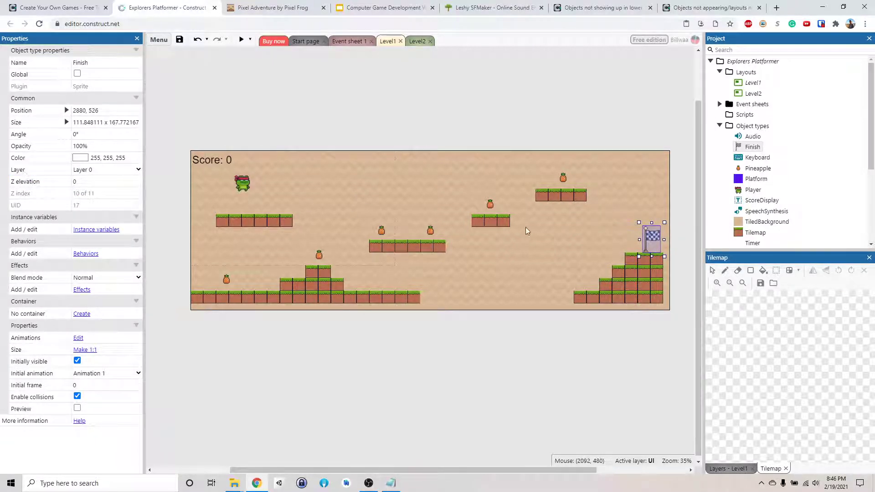
click(240, 39)
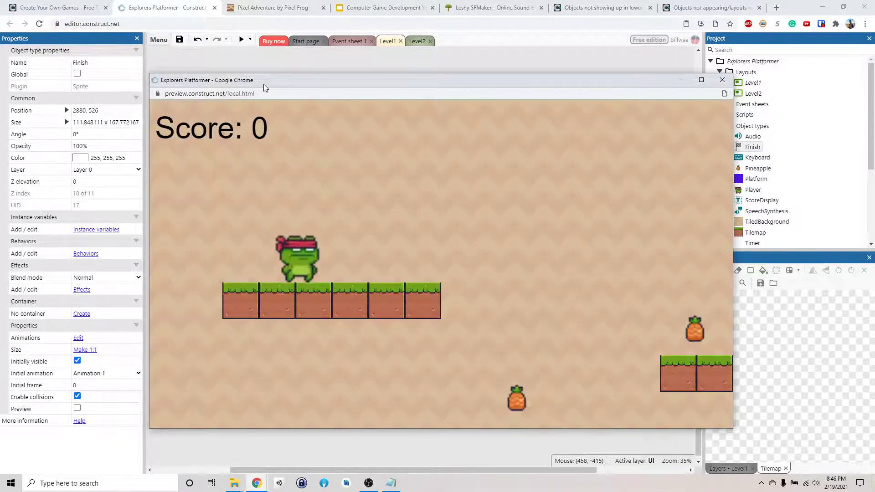
Run and jump the frog right across the platforms, collecting the first three pineapples.
key(Right)
key(Up)
key(Right)
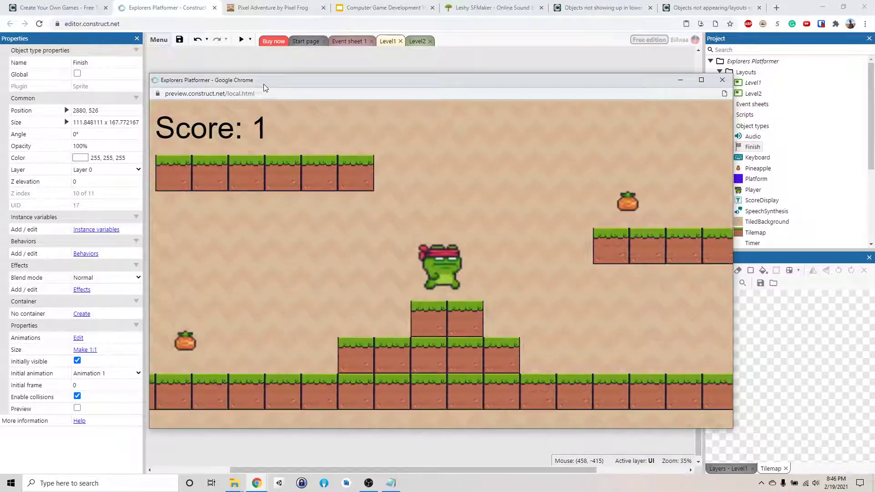
key(Up)
key(Right)
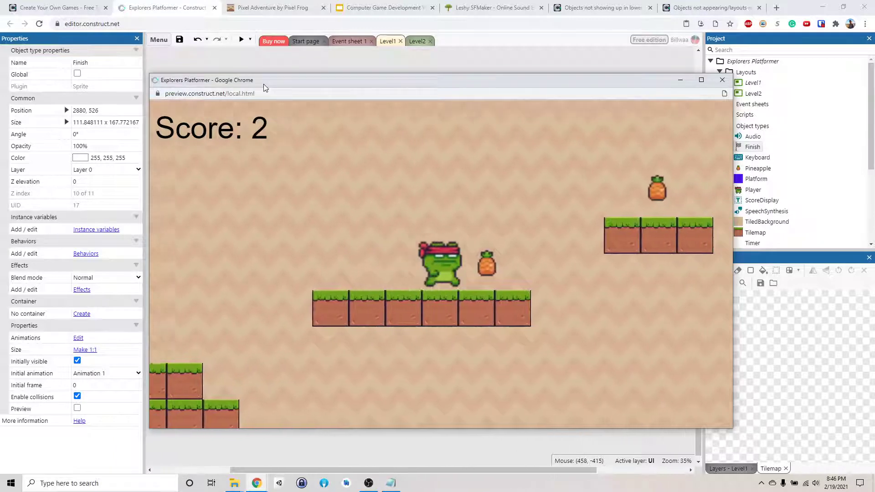
Climb the higher platforms for the last pineapples and jump onto the checkered Finish flag.
key(Up)
key(Right)
key(Up)
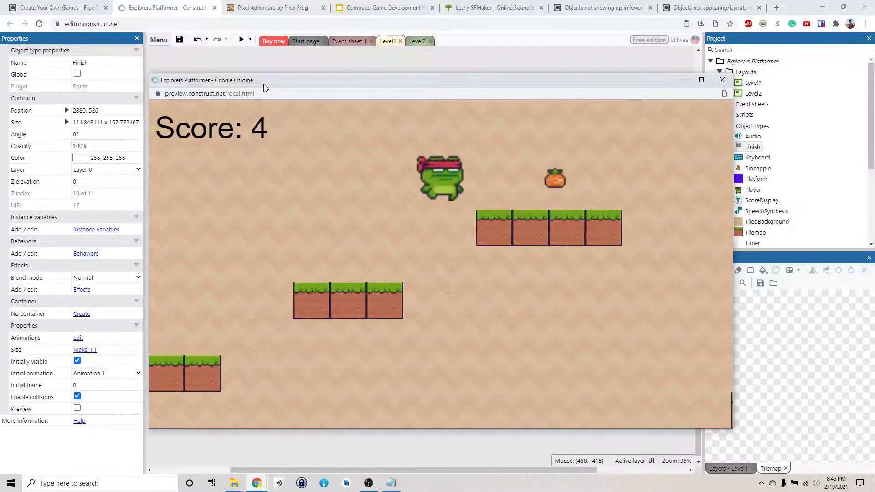
key(Right)
key(Up)
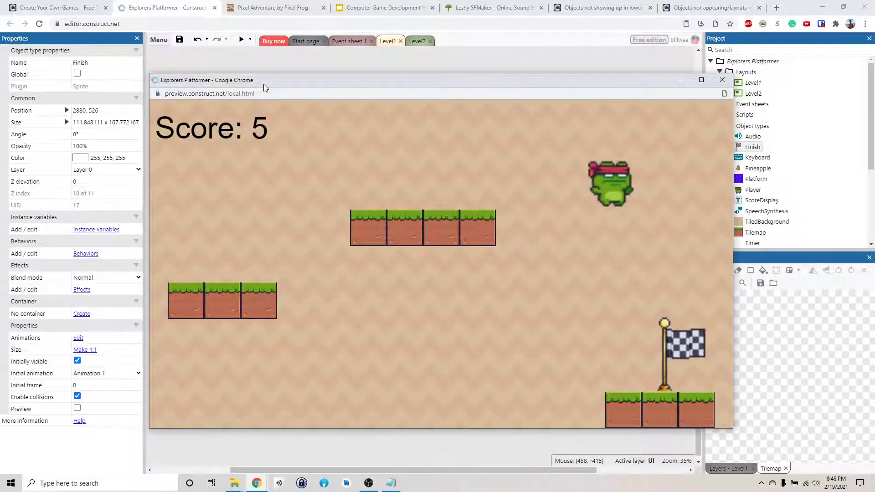